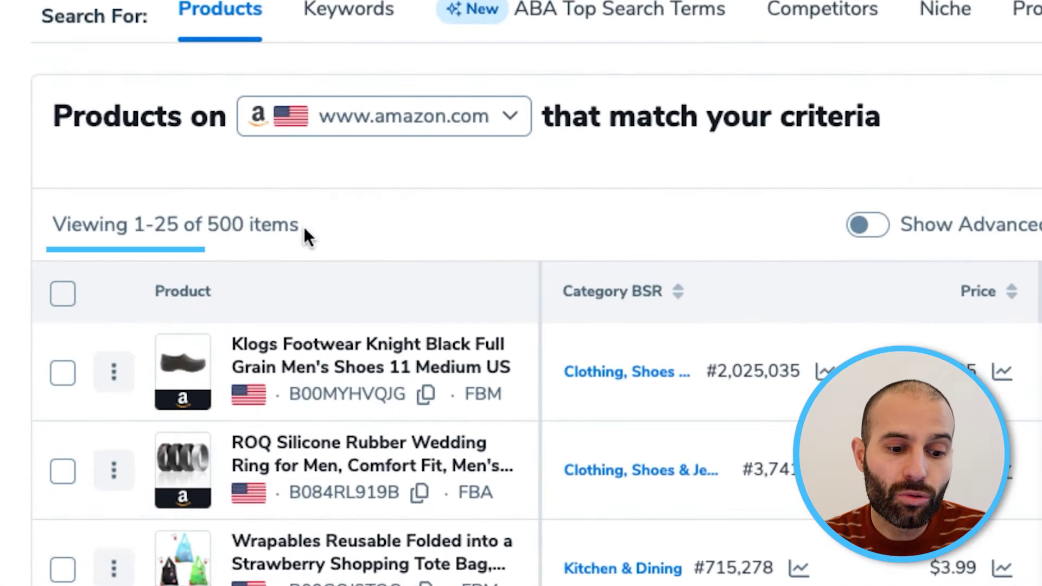
{"action": "left_click_drag", "start_coordinate": [205, 323], "coordinate": [155, 325]}
{"action": "left_click_drag", "start_coordinate": [222, 227], "coordinate": [204, 227]}
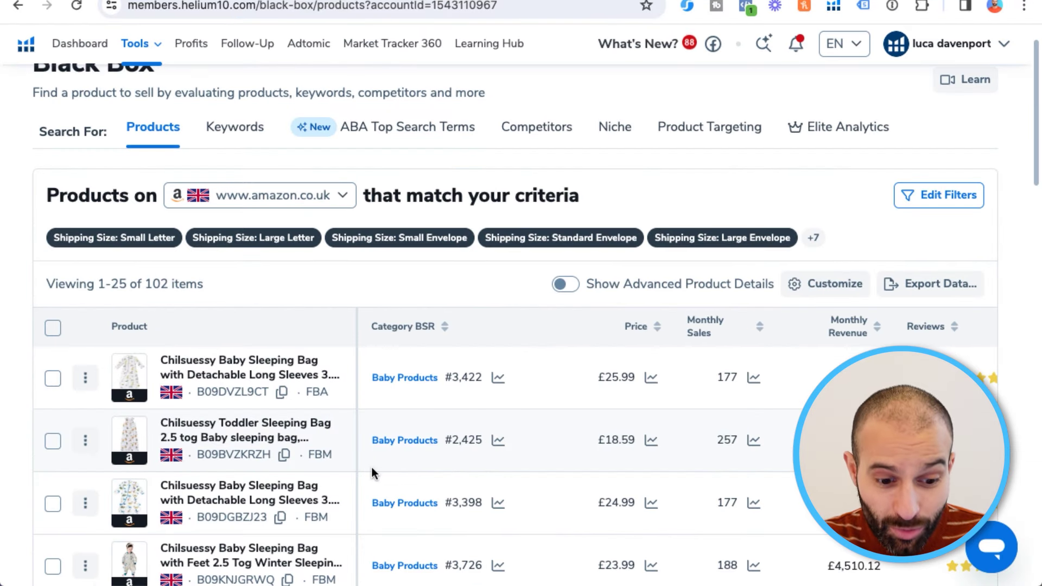
{"action": "scroll", "coordinate": [371, 467], "scroll_direction": "down", "scroll_amount": 3}
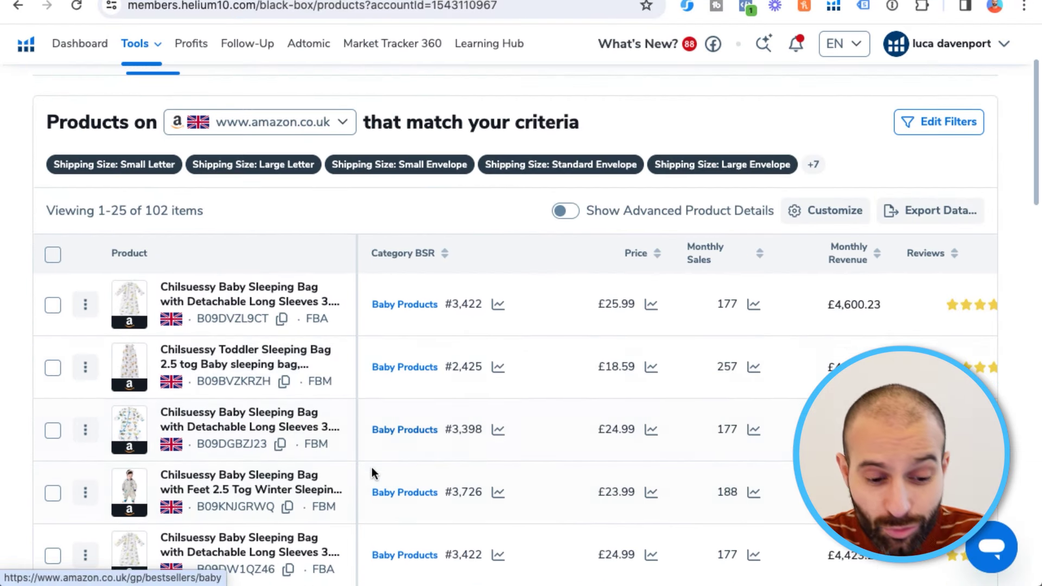
{"action": "scroll", "coordinate": [371, 466], "scroll_direction": "down", "scroll_amount": 5}
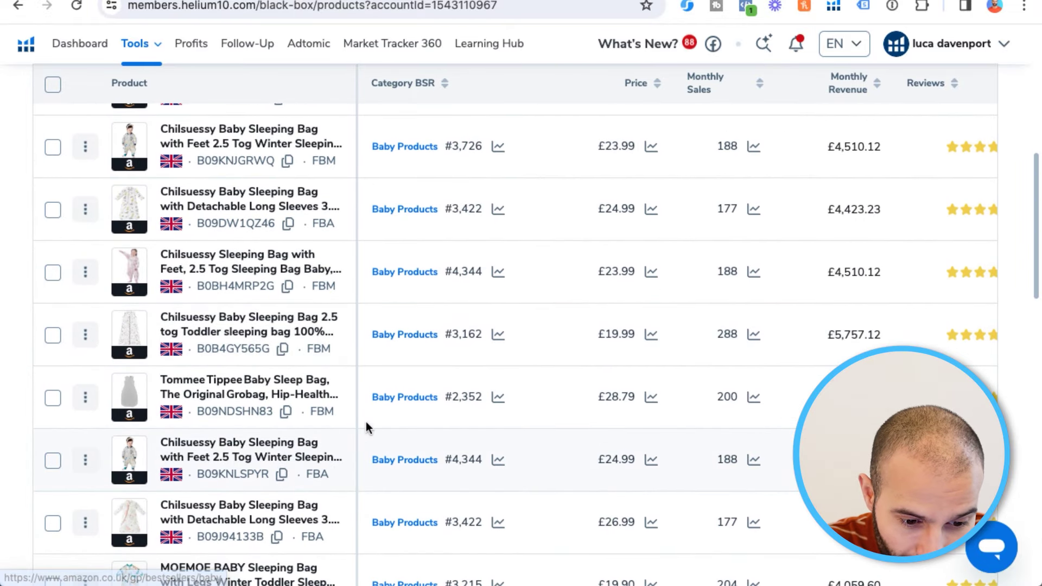
{"action": "scroll", "coordinate": [309, 432], "scroll_direction": "down", "scroll_amount": 2}
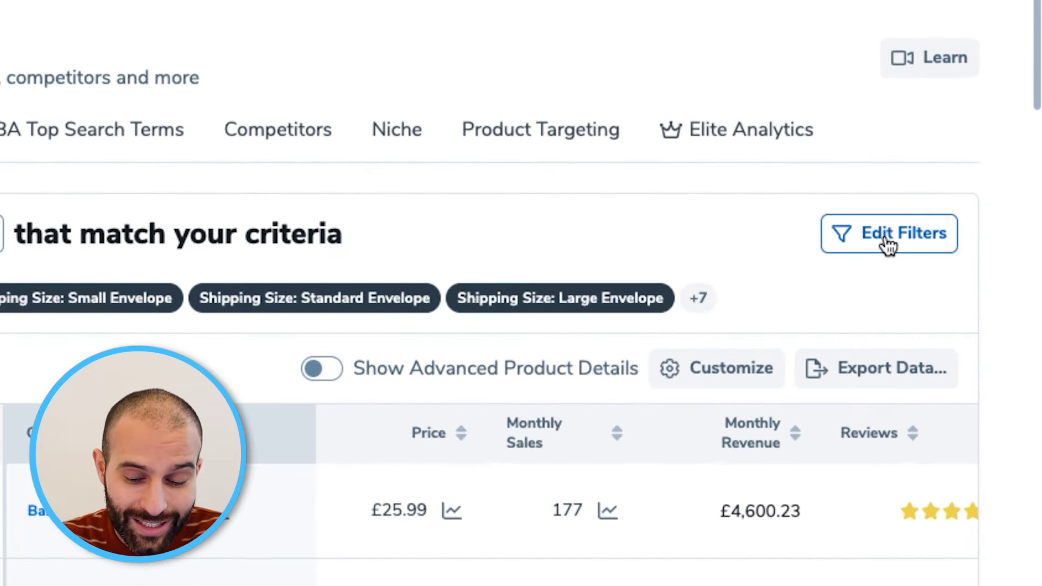
- Edit the filters to remove the Baby Clothing category and bring up the list of available categories
{"action": "left_click", "coordinate": [886, 238]}
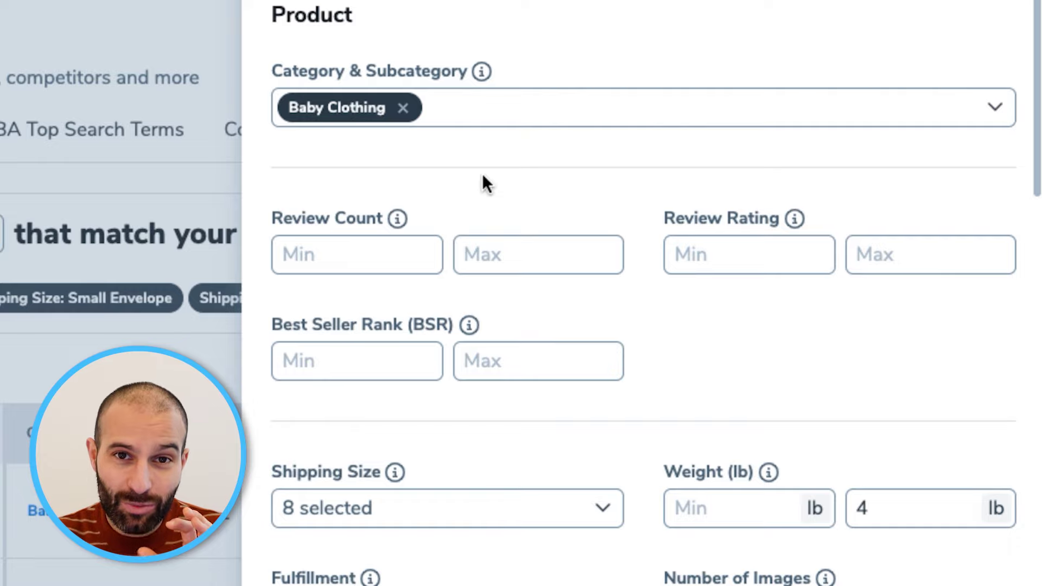
{"action": "left_click", "coordinate": [405, 109]}
{"action": "left_click", "coordinate": [452, 109]}
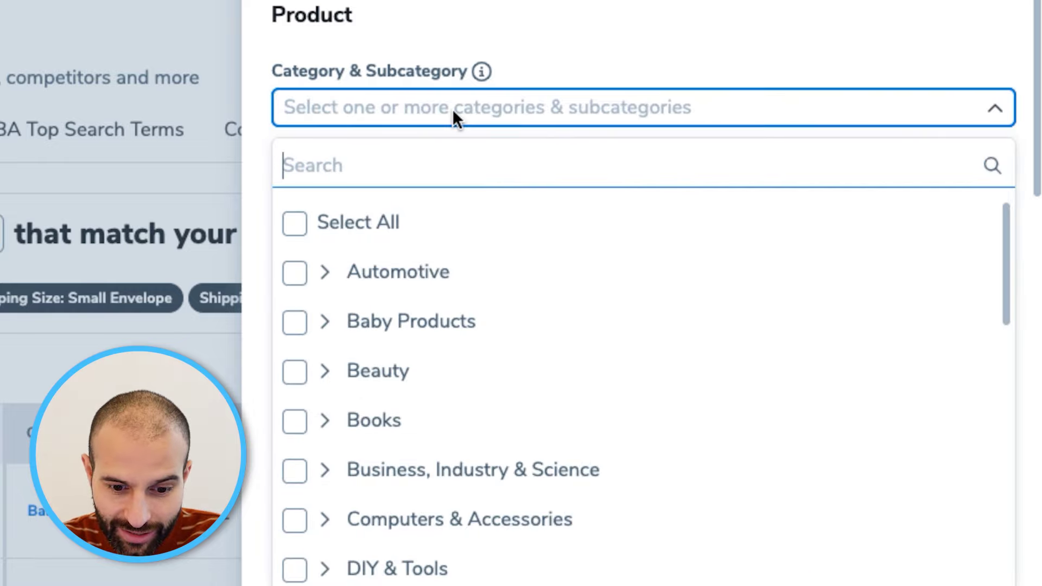
- Filter the products by the Cooking & Dining subcategory of Home & Kitchen and check the number of matching items
{"action": "scroll", "coordinate": [386, 336], "scroll_direction": "down", "scroll_amount": 9}
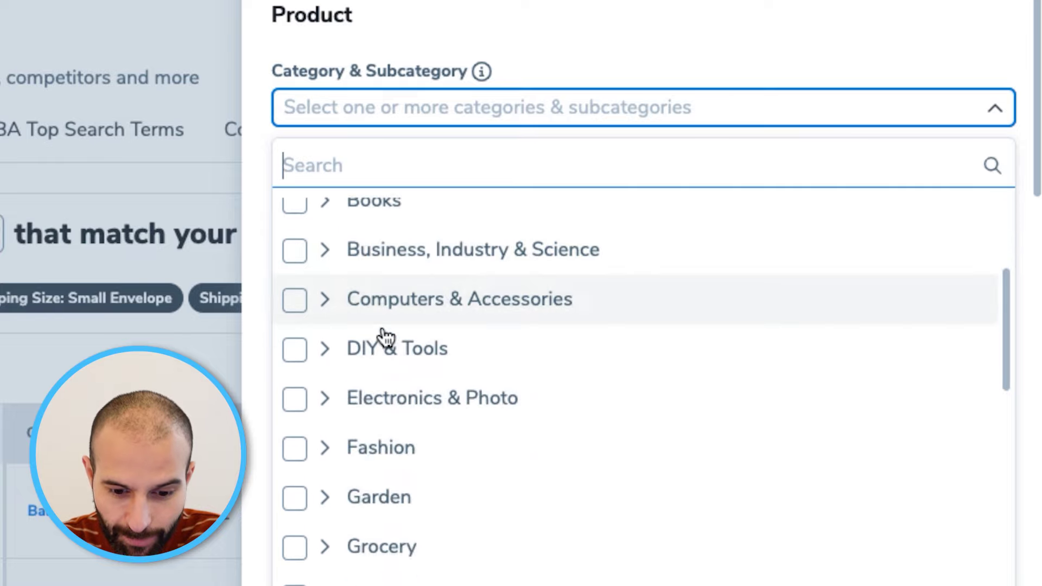
{"action": "scroll", "coordinate": [385, 336], "scroll_direction": "down", "scroll_amount": 2}
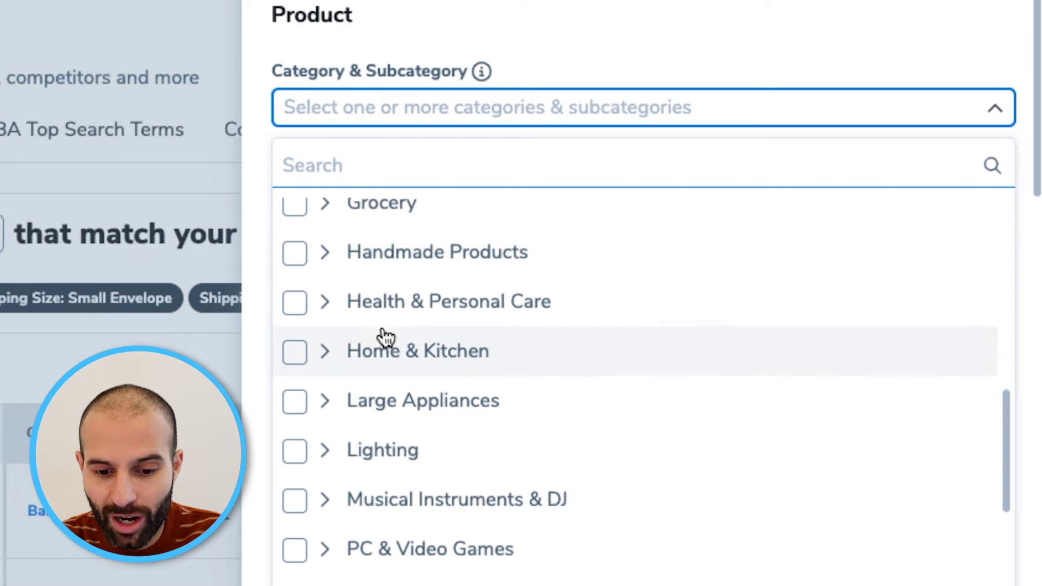
{"action": "left_click", "coordinate": [326, 353]}
{"action": "left_click", "coordinate": [326, 354]}
{"action": "scroll", "coordinate": [402, 407], "scroll_direction": "down", "scroll_amount": 6}
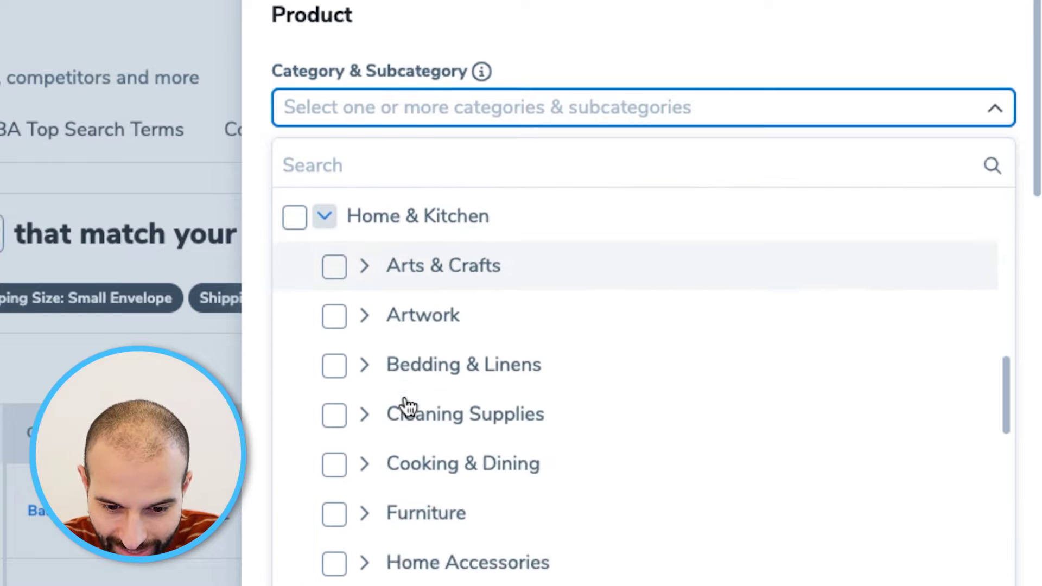
{"action": "scroll", "coordinate": [406, 406], "scroll_direction": "down", "scroll_amount": 2}
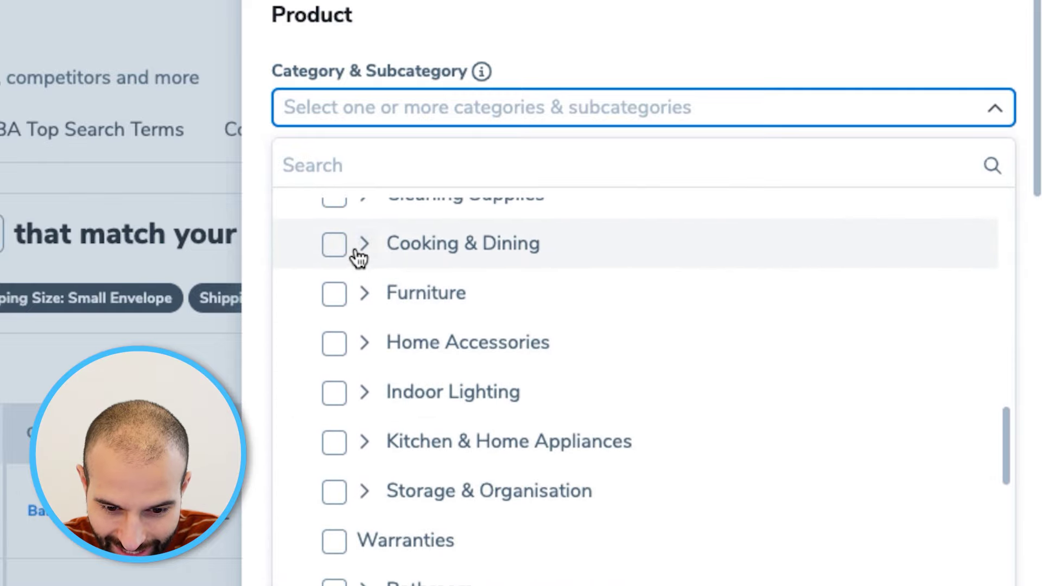
{"action": "left_click", "coordinate": [335, 246]}
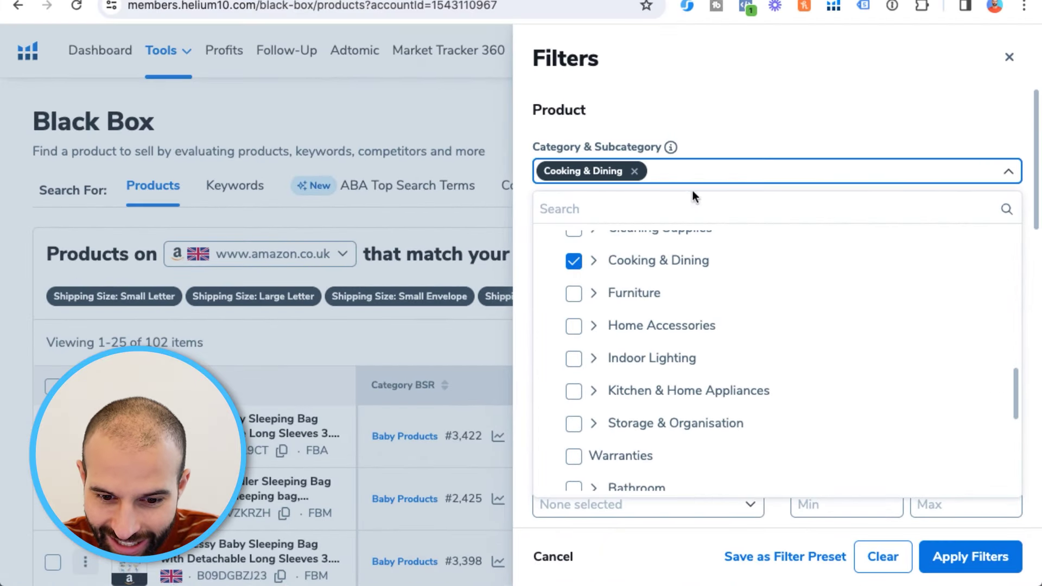
{"action": "left_click", "coordinate": [971, 559]}
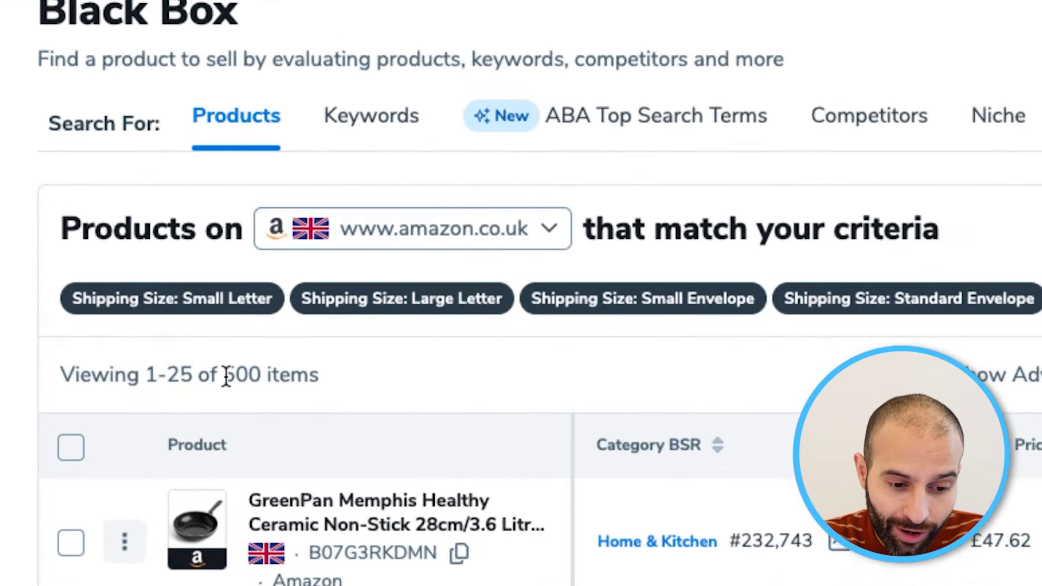
{"action": "left_click_drag", "start_coordinate": [226, 375], "coordinate": [322, 391]}
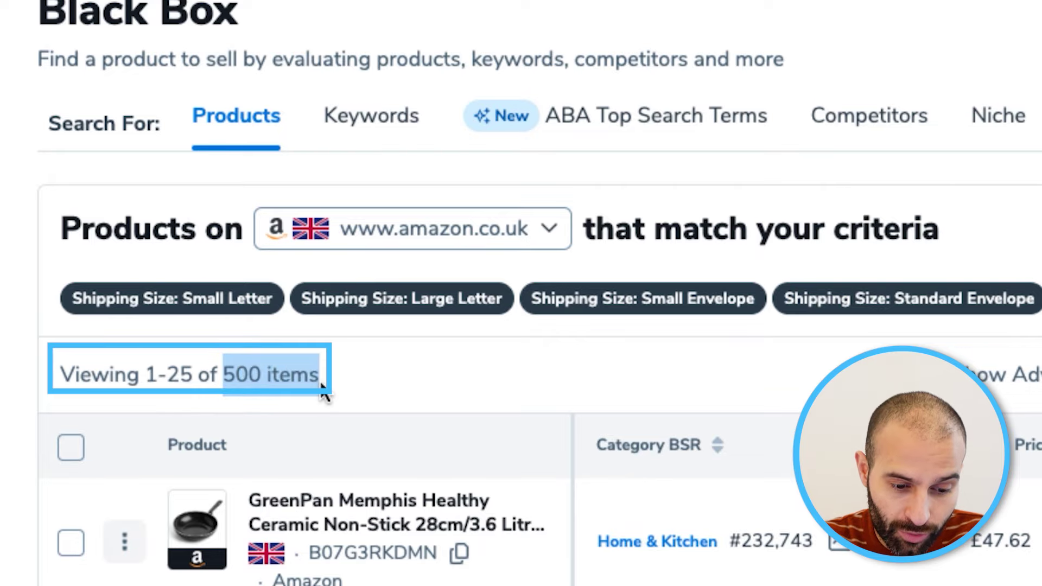
{"action": "left_click", "coordinate": [336, 377]}
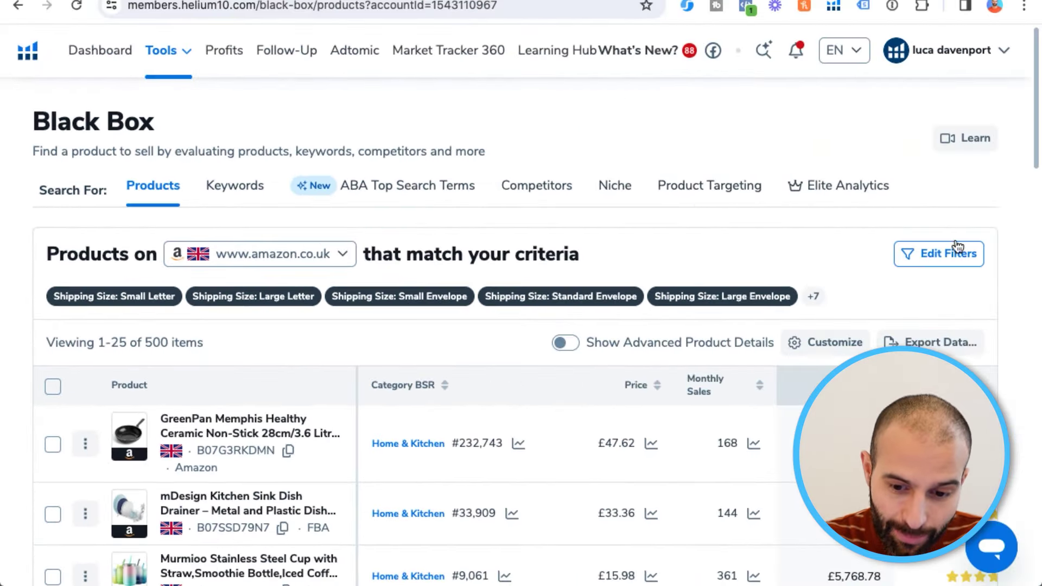
- Reopen the category filter and deselect Cooking & Dining under Home & Kitchen, with its subcategories expanded
{"action": "left_click", "coordinate": [958, 249]}
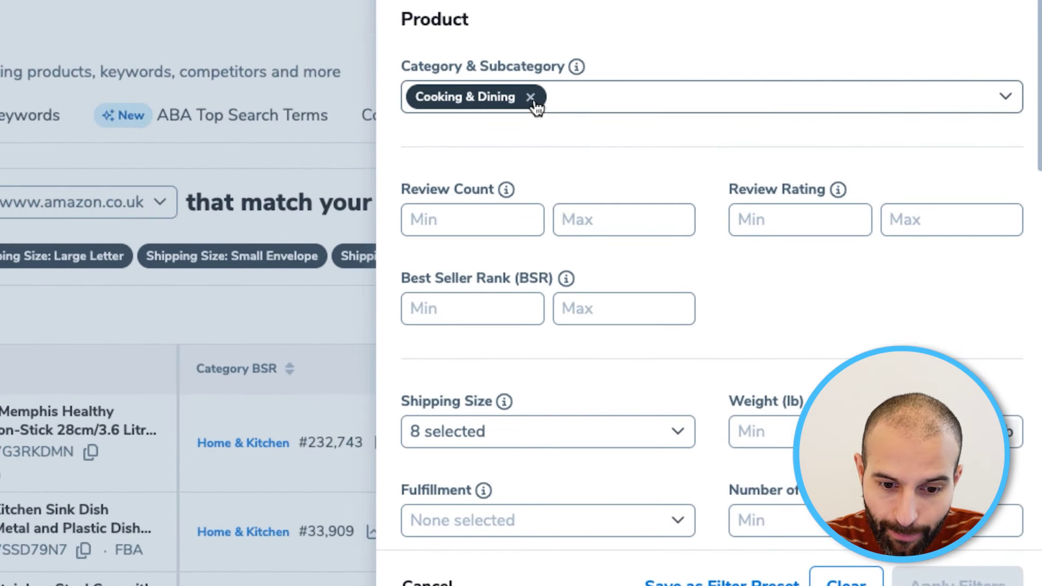
{"action": "left_click", "coordinate": [1003, 97]}
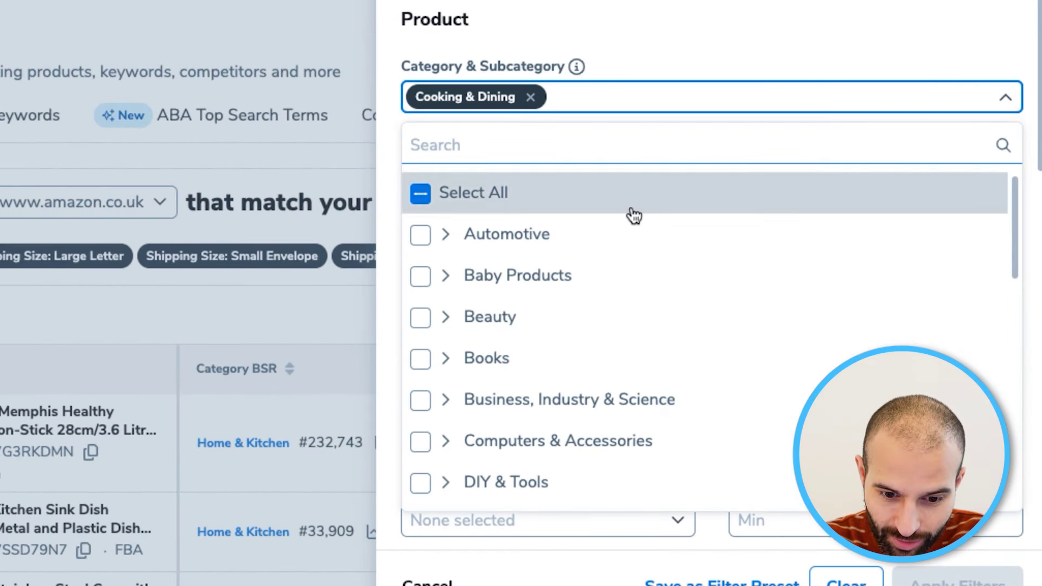
{"action": "scroll", "coordinate": [597, 326], "scroll_direction": "down", "scroll_amount": 10}
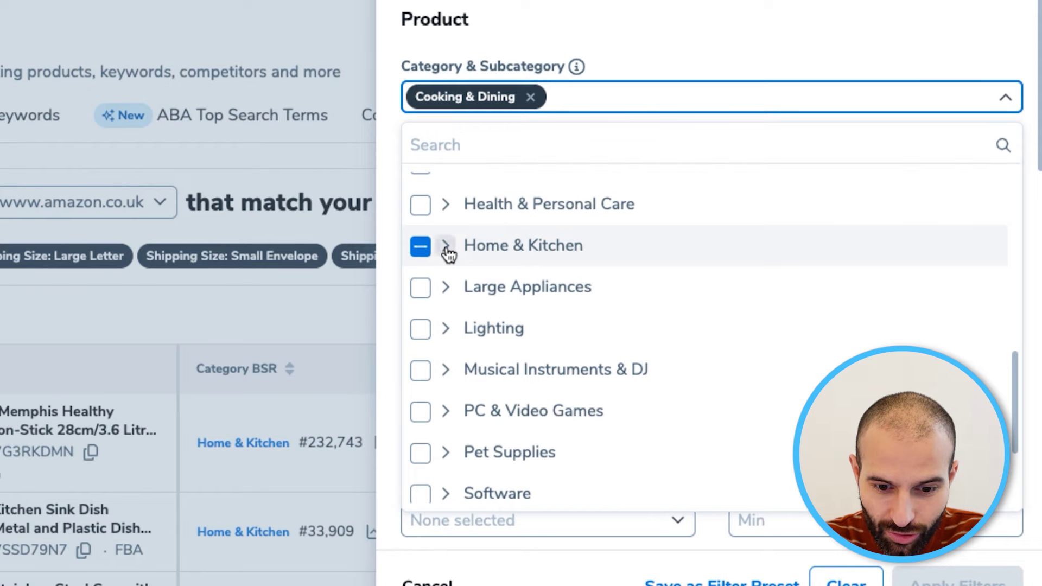
{"action": "left_click", "coordinate": [445, 247]}
{"action": "scroll", "coordinate": [539, 377], "scroll_direction": "down", "scroll_amount": 3}
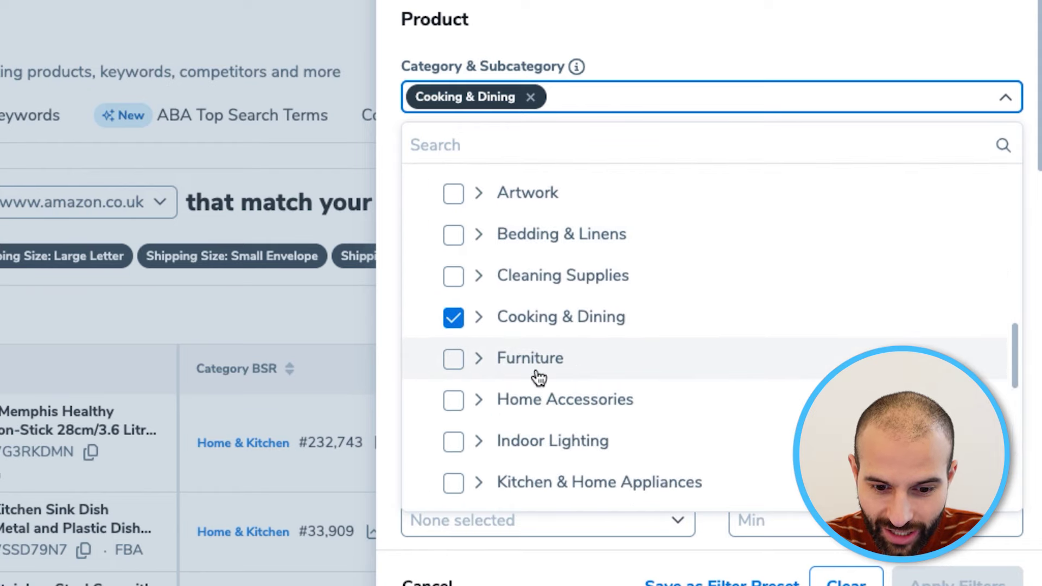
{"action": "left_click", "coordinate": [479, 317]}
{"action": "scroll", "coordinate": [690, 416], "scroll_direction": "down", "scroll_amount": 3}
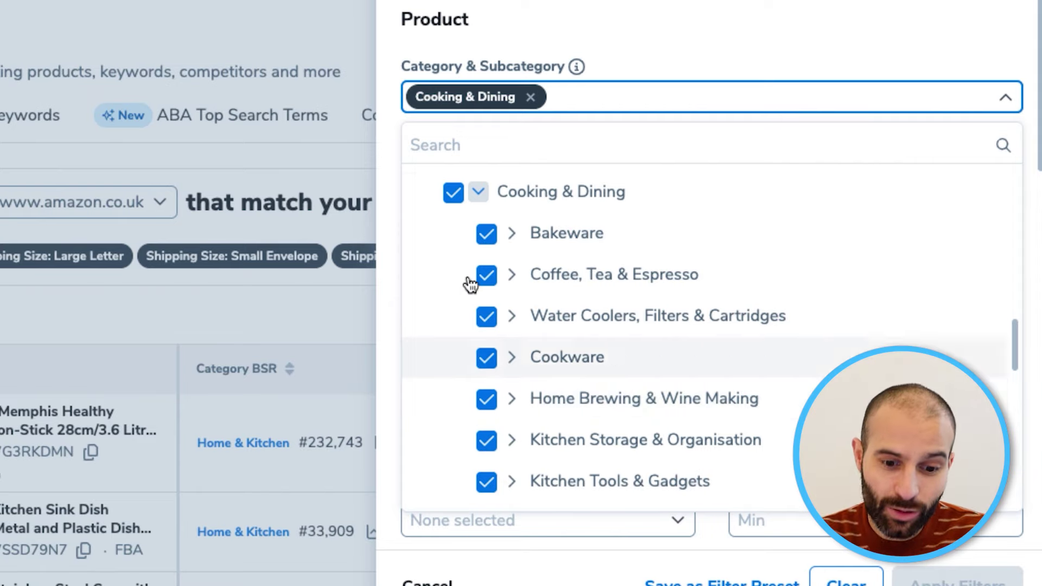
{"action": "left_click", "coordinate": [453, 196]}
- Narrow the category filter to the Cookware subcategory within Cooking & Dining and apply the filters
{"action": "scroll", "coordinate": [575, 260], "scroll_direction": "down", "scroll_amount": 1}
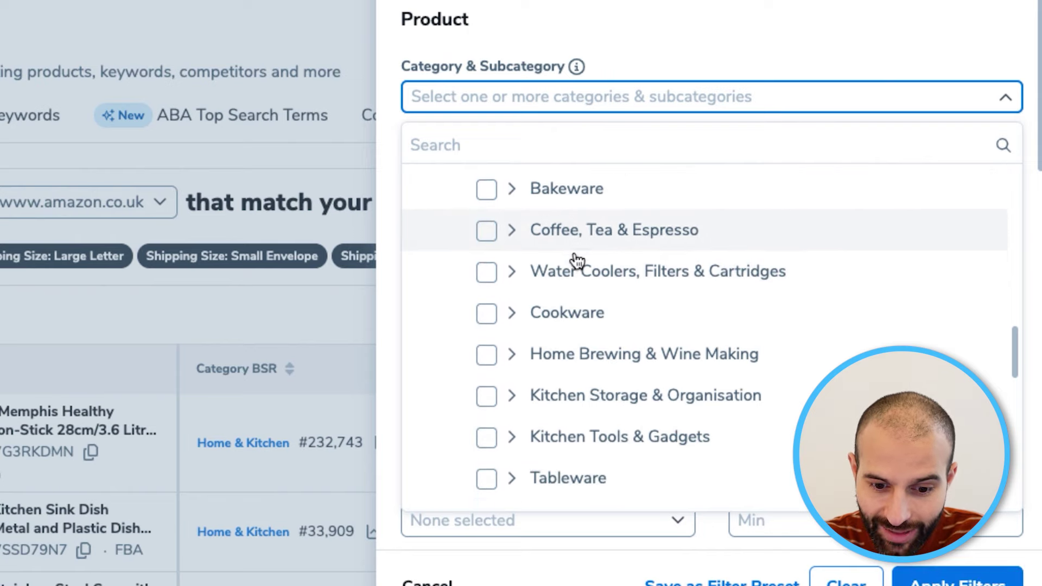
{"action": "scroll", "coordinate": [575, 260], "scroll_direction": "down", "scroll_amount": 1}
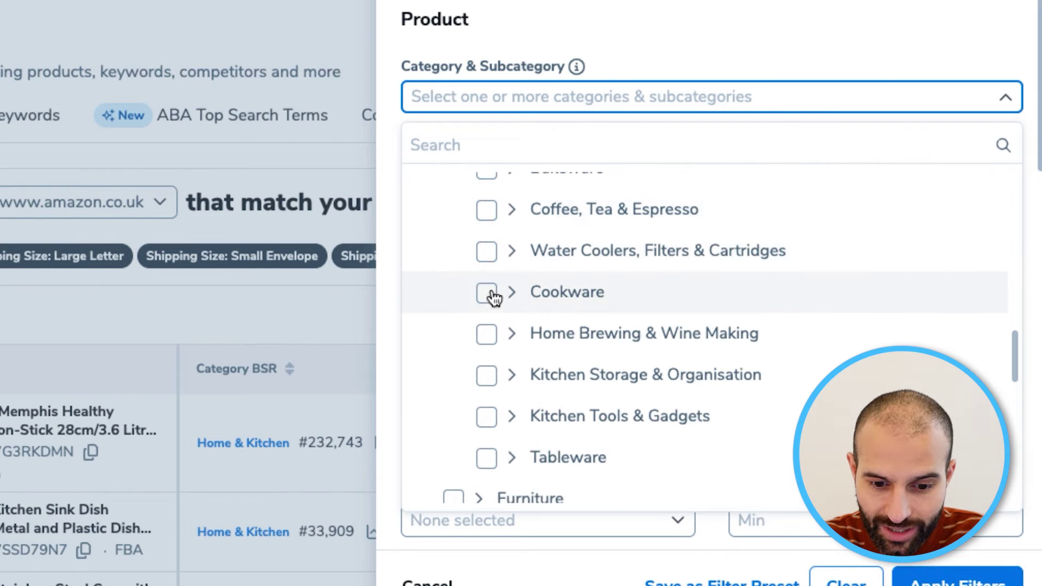
{"action": "left_click", "coordinate": [511, 292]}
{"action": "scroll", "coordinate": [639, 298], "scroll_direction": "down", "scroll_amount": 1}
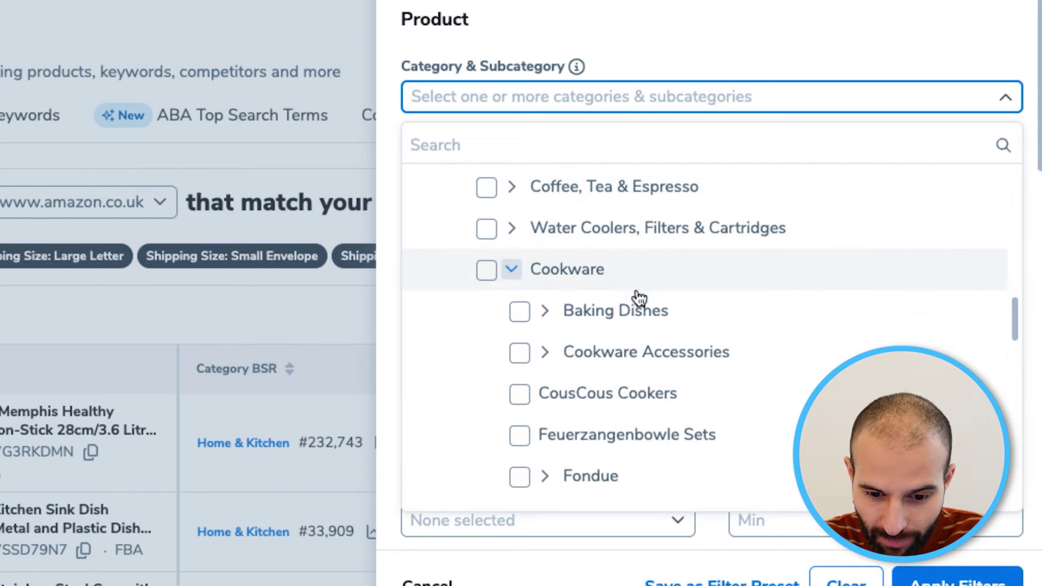
{"action": "scroll", "coordinate": [639, 297], "scroll_direction": "down", "scroll_amount": 3}
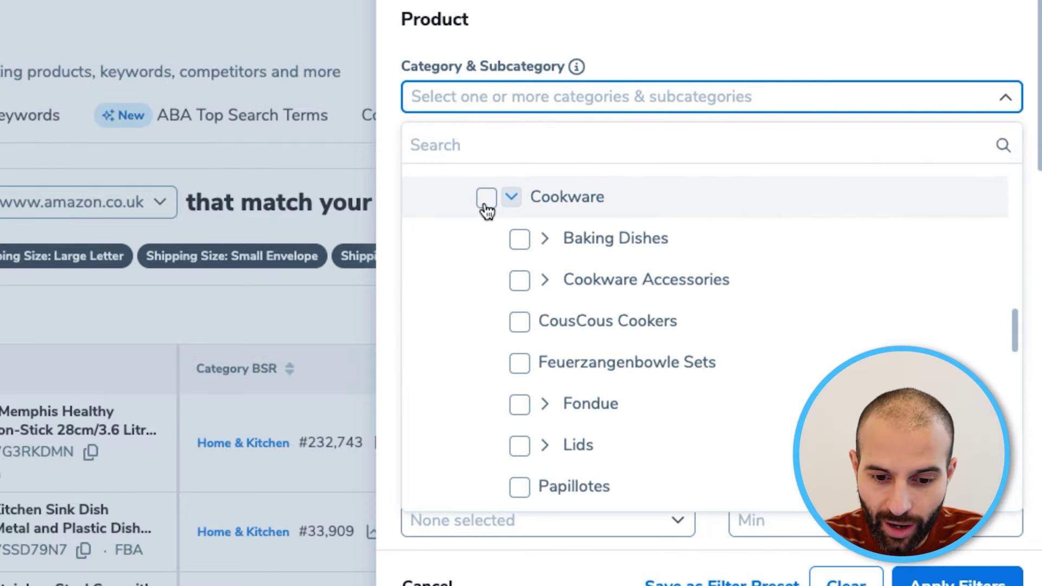
{"action": "left_click", "coordinate": [485, 199]}
{"action": "left_click", "coordinate": [955, 556]}
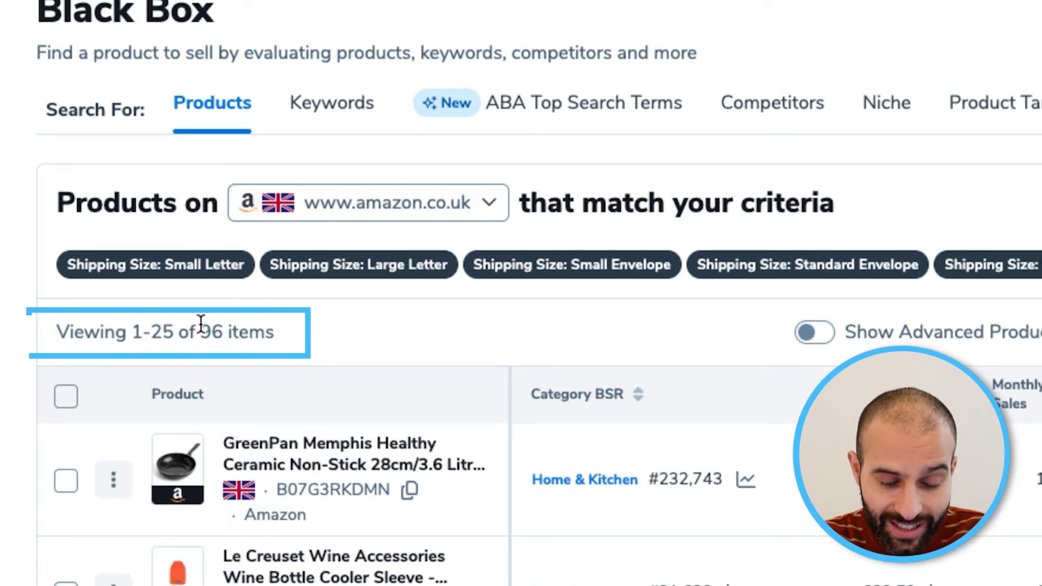
- Check the item count of the Cookware results and look through the listed products
{"action": "left_click_drag", "start_coordinate": [201, 323], "coordinate": [223, 326]}
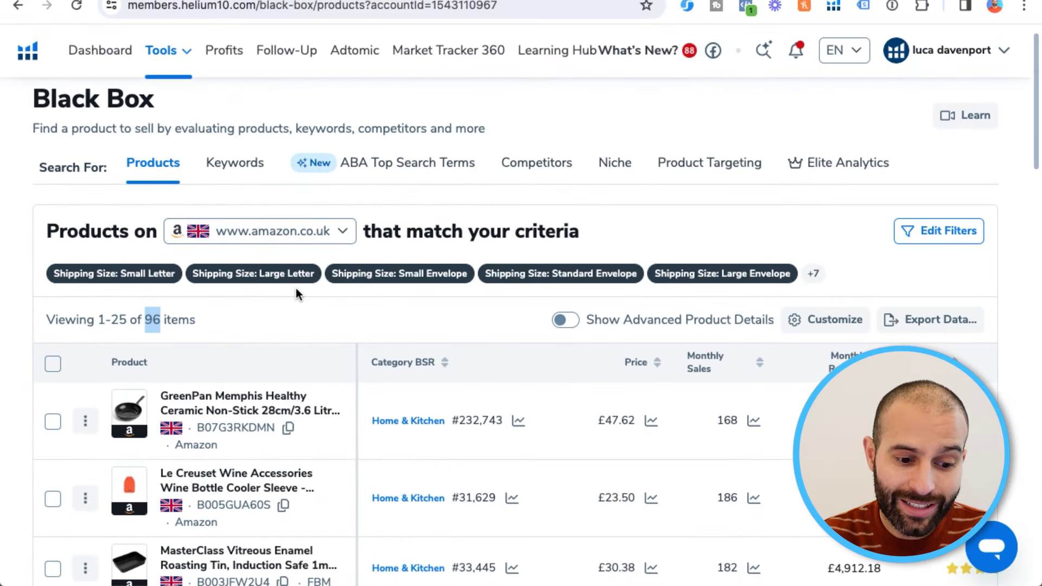
{"action": "scroll", "coordinate": [412, 294], "scroll_direction": "down", "scroll_amount": 3}
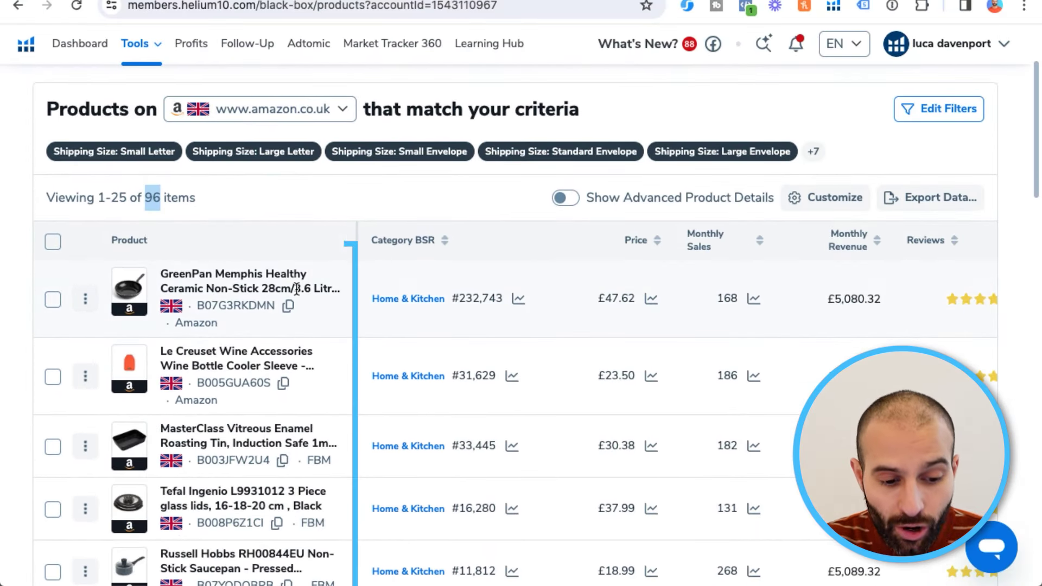
{"action": "scroll", "coordinate": [291, 464], "scroll_direction": "down", "scroll_amount": 3}
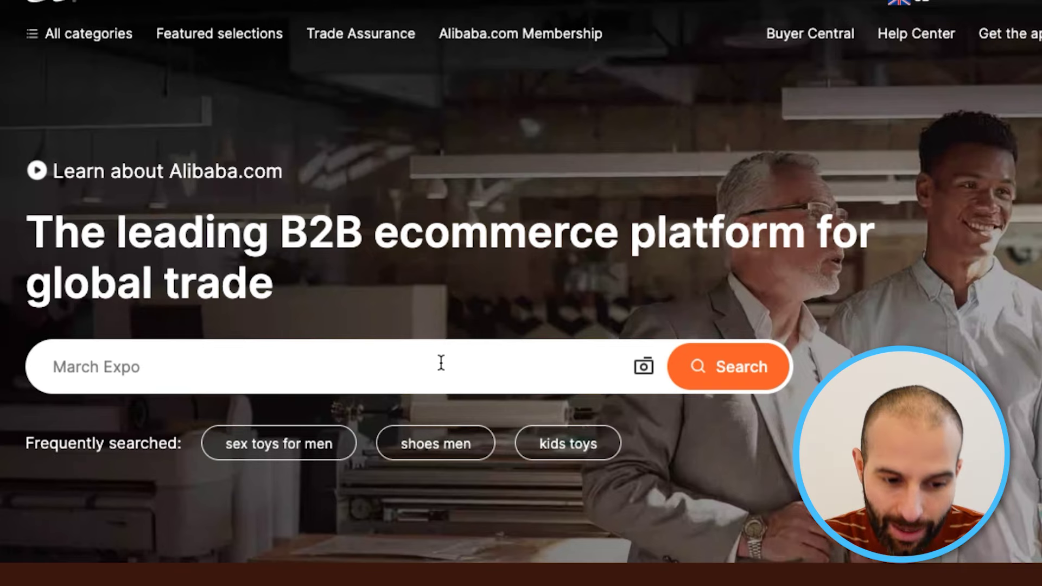
- Switch to Alibaba.com, search for "laptop stand" and look through the product listings
{"action": "left_click", "coordinate": [441, 362]}
{"action": "type", "text": "lap"}
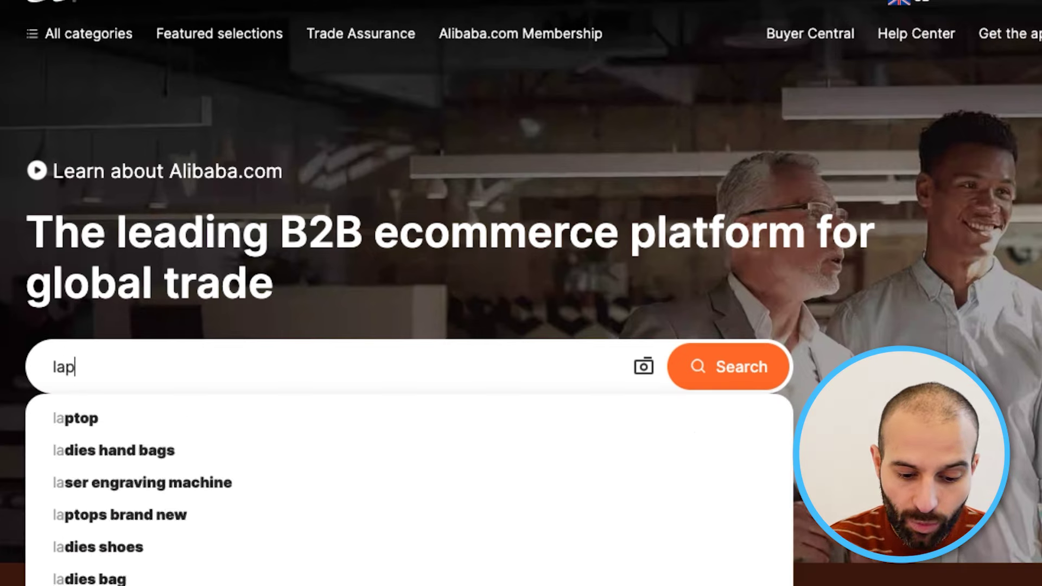
{"action": "type", "text": "top stand"}
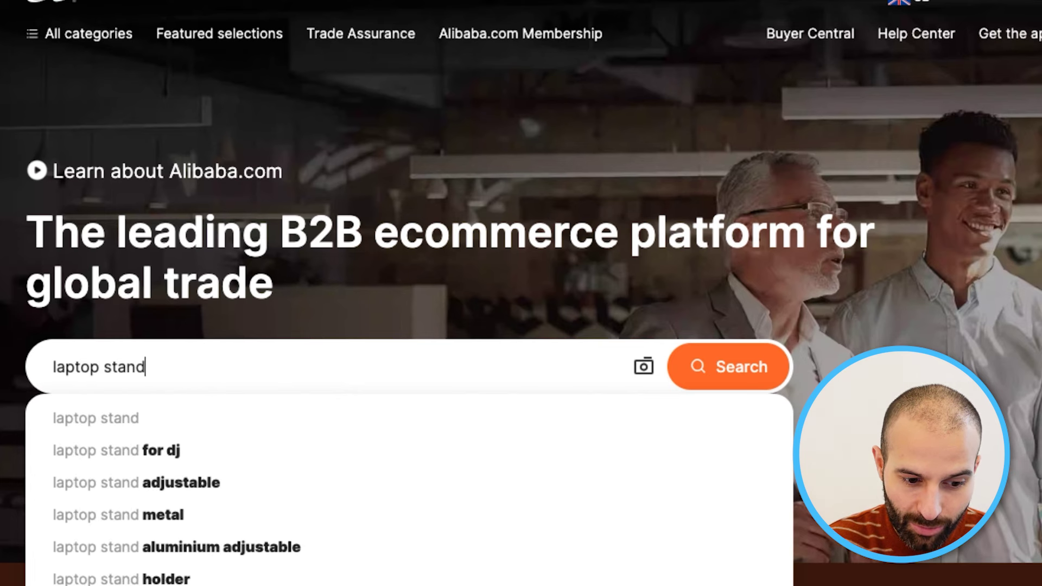
{"action": "key", "text": "Return"}
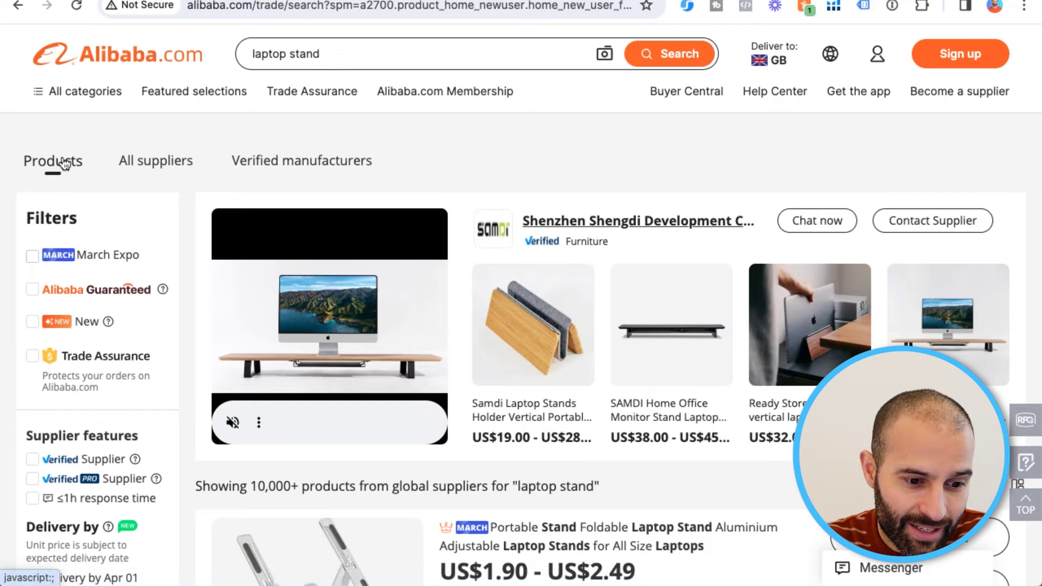
{"action": "scroll", "coordinate": [362, 328], "scroll_direction": "down", "scroll_amount": 3}
{"action": "scroll", "coordinate": [362, 329], "scroll_direction": "down", "scroll_amount": 7}
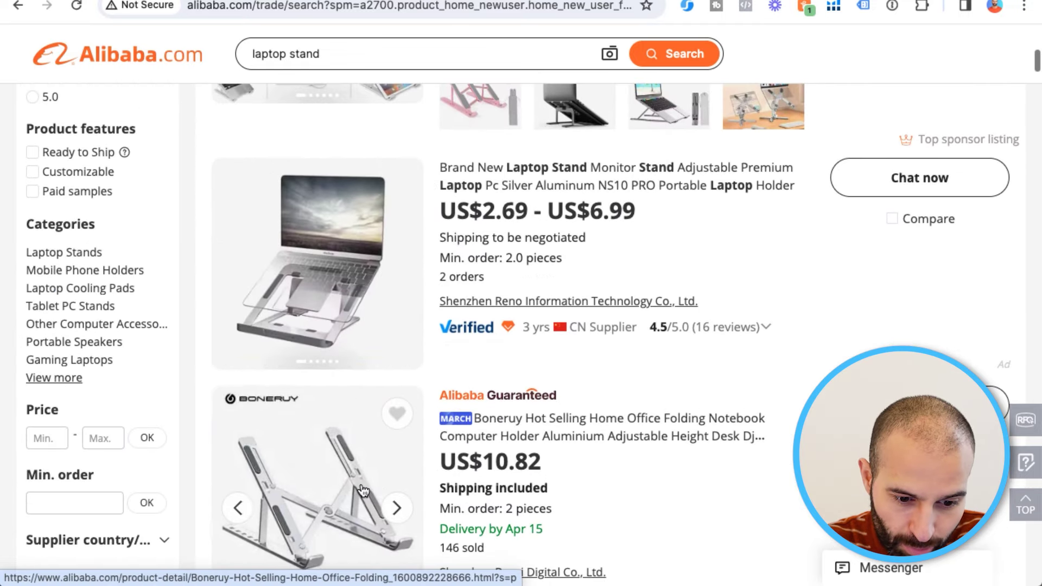
{"action": "scroll", "coordinate": [360, 483], "scroll_direction": "up", "scroll_amount": 12}
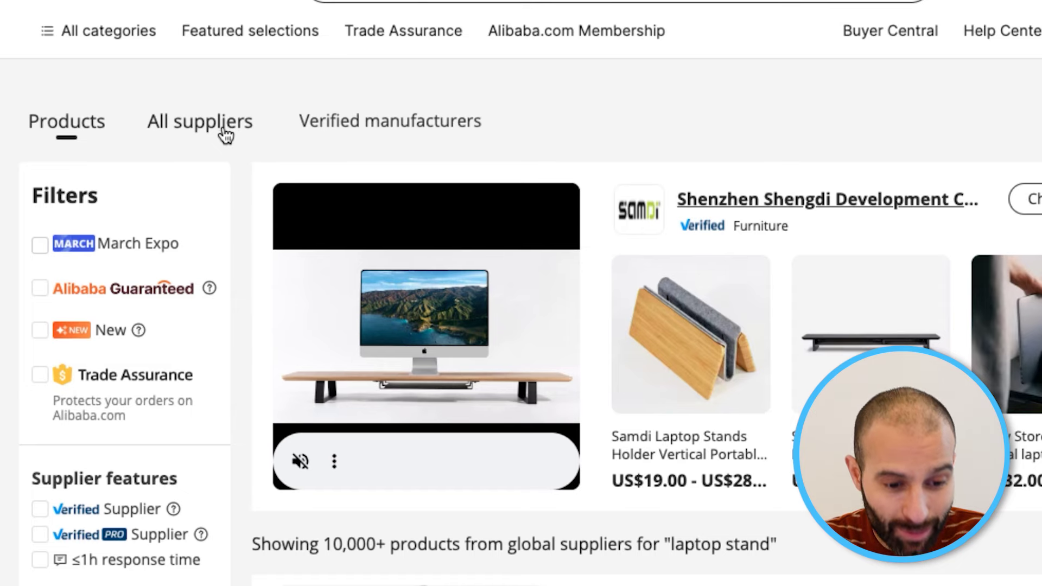
- Show all suppliers for the laptop stand search and open Shenzhen Shengdi Development Co., Ltd.'s full product list across all categories
{"action": "left_click", "coordinate": [225, 135]}
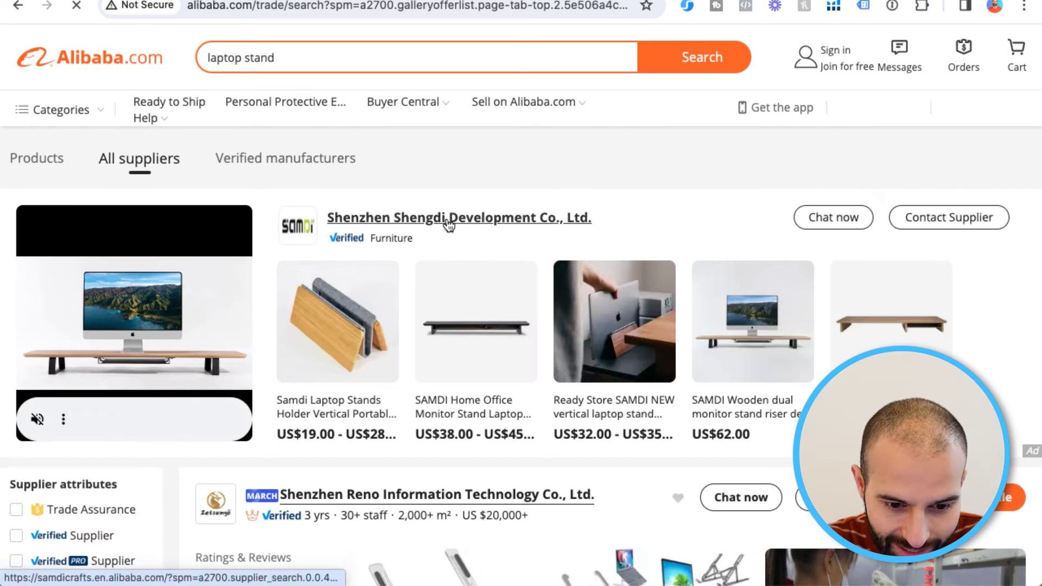
{"action": "scroll", "coordinate": [640, 204], "scroll_direction": "down", "scroll_amount": 7}
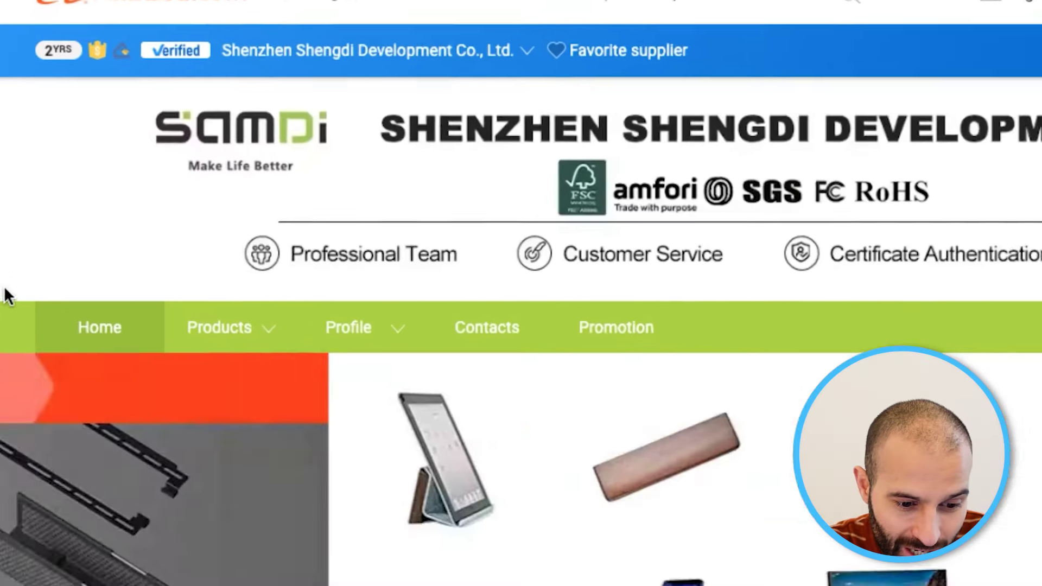
{"action": "mouse_move", "coordinate": [156, 328]}
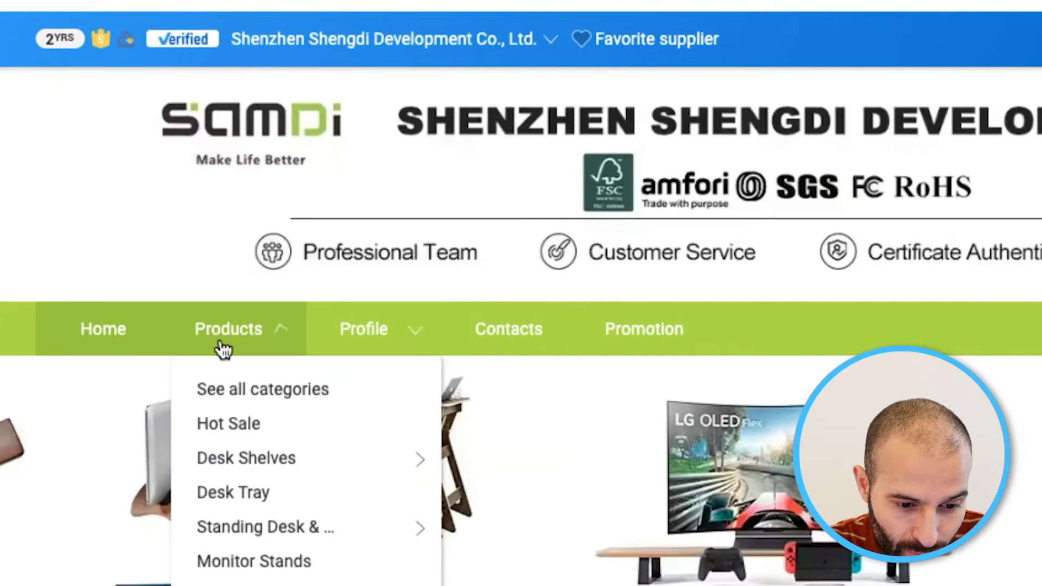
{"action": "left_click", "coordinate": [251, 398]}
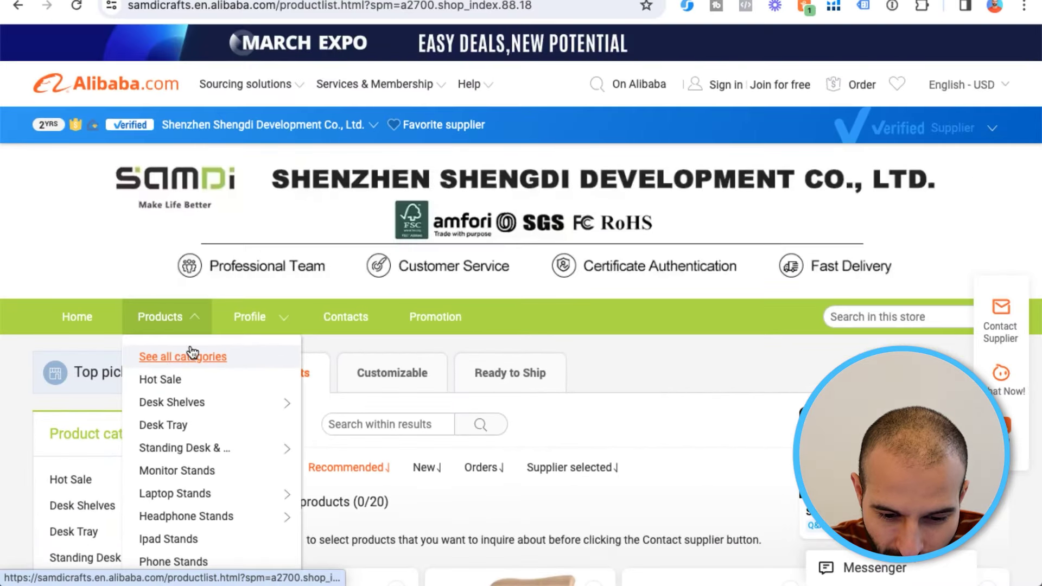
- Look through the supplier's product listings, comparing the range of products, prices per piece and minimum order quantities
{"action": "scroll", "coordinate": [672, 376], "scroll_direction": "down", "scroll_amount": 8}
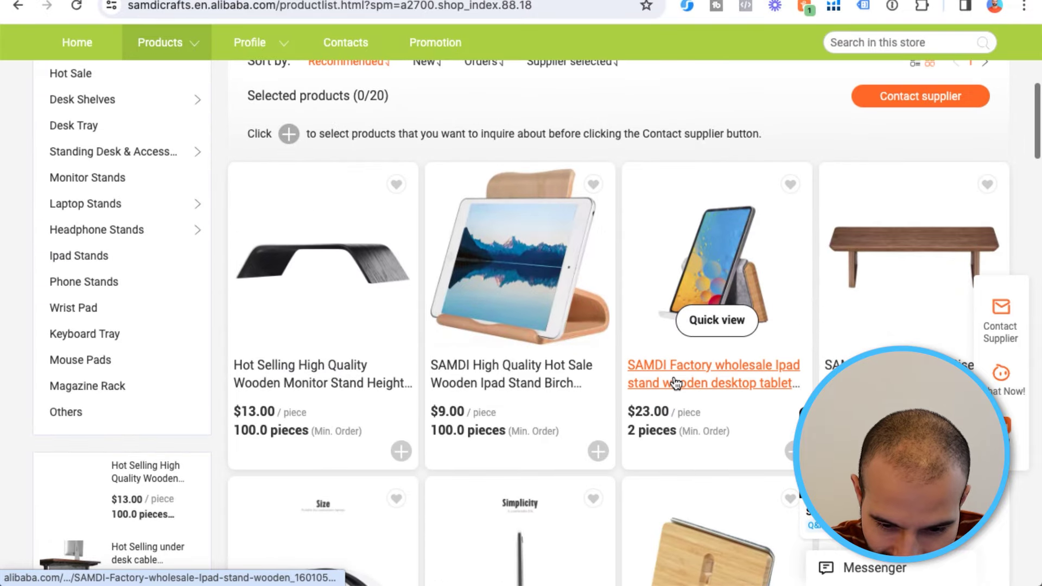
{"action": "scroll", "coordinate": [674, 376], "scroll_direction": "up", "scroll_amount": 2}
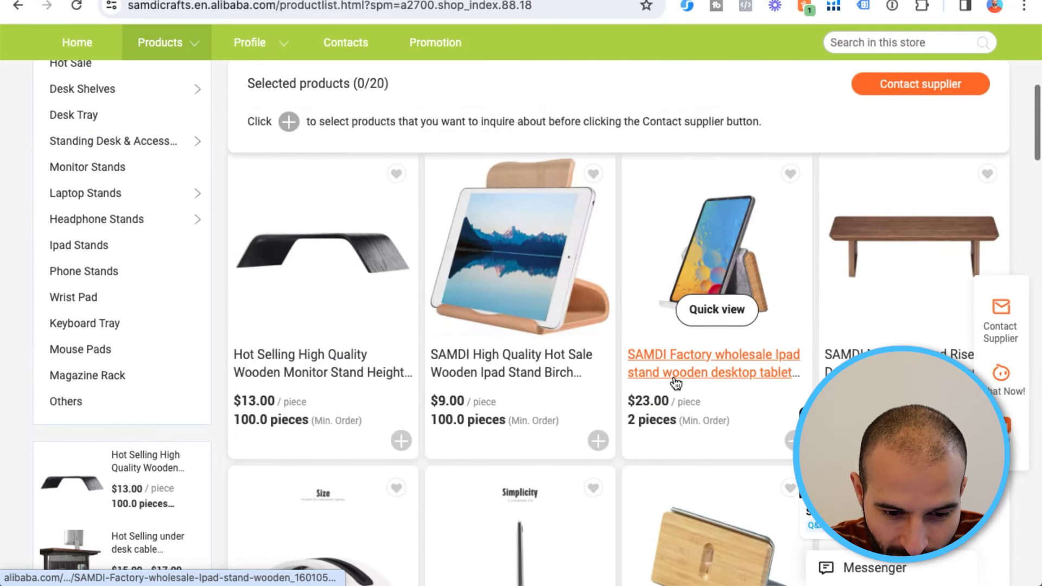
{"action": "scroll", "coordinate": [675, 384], "scroll_direction": "down", "scroll_amount": 1}
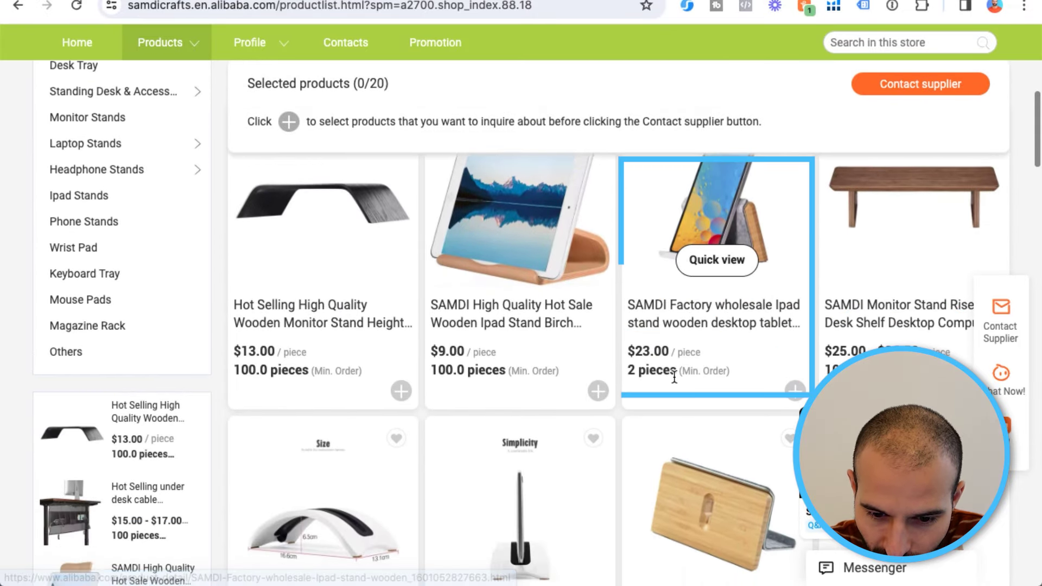
{"action": "scroll", "coordinate": [700, 328], "scroll_direction": "down", "scroll_amount": 3}
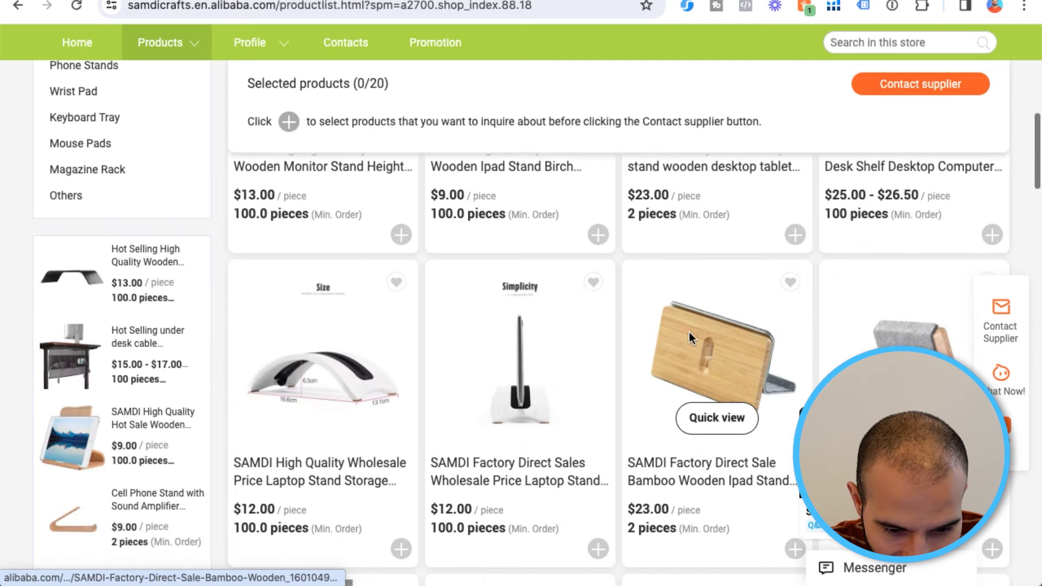
{"action": "scroll", "coordinate": [568, 404], "scroll_direction": "down", "scroll_amount": 6}
{"action": "scroll", "coordinate": [568, 402], "scroll_direction": "down", "scroll_amount": 2}
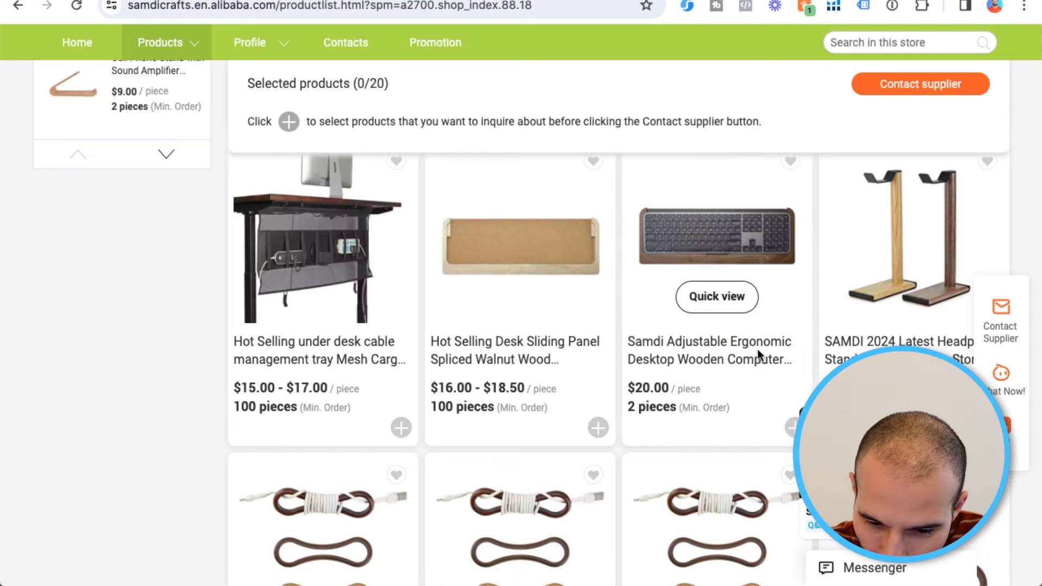
{"action": "scroll", "coordinate": [757, 353], "scroll_direction": "down", "scroll_amount": 10}
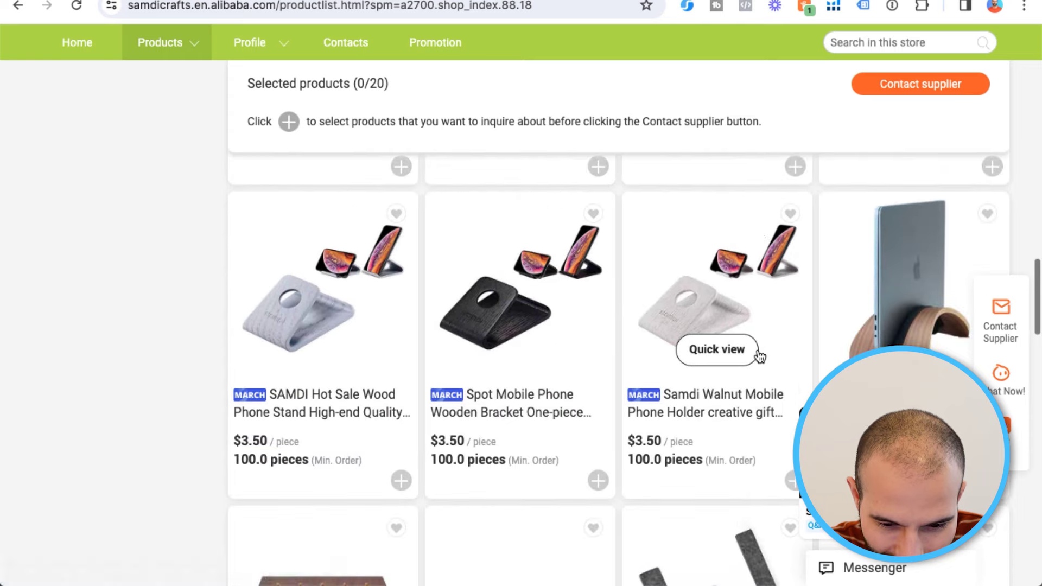
{"action": "scroll", "coordinate": [759, 355], "scroll_direction": "down", "scroll_amount": 2}
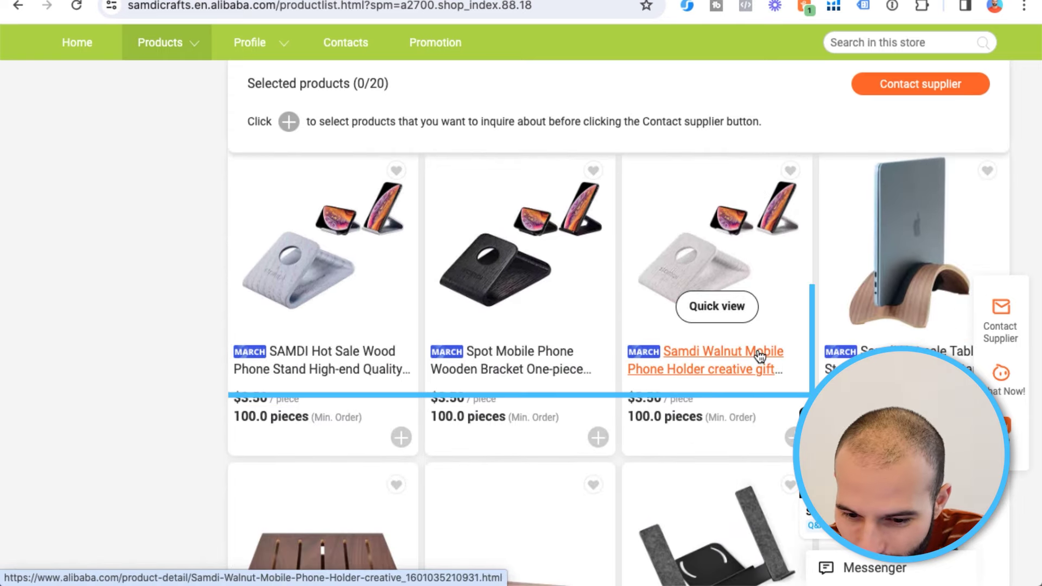
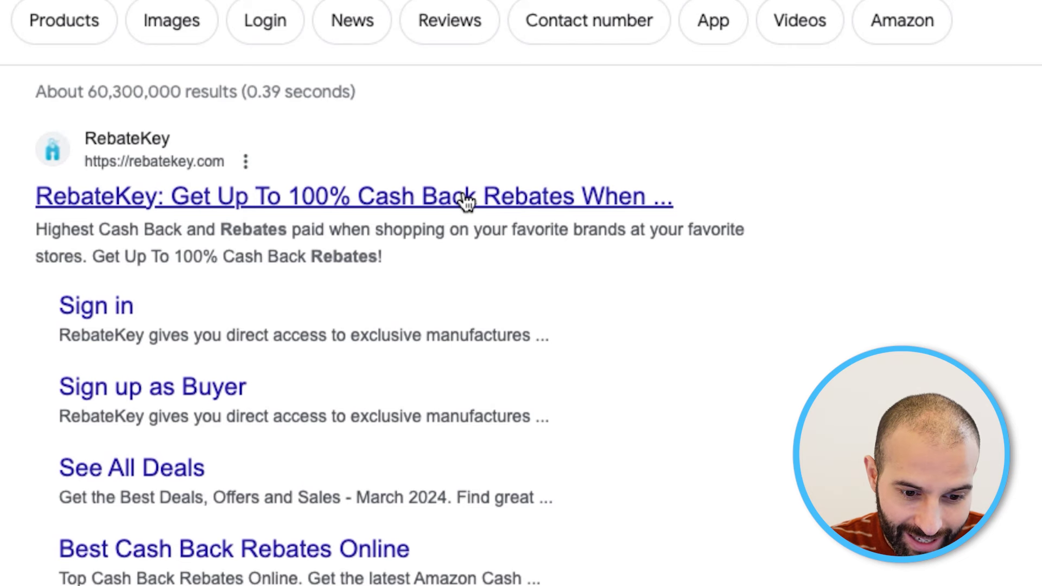
- Open the RebateKey website from the search results and show its Baby Products category of rebates
{"action": "left_click", "coordinate": [467, 200]}
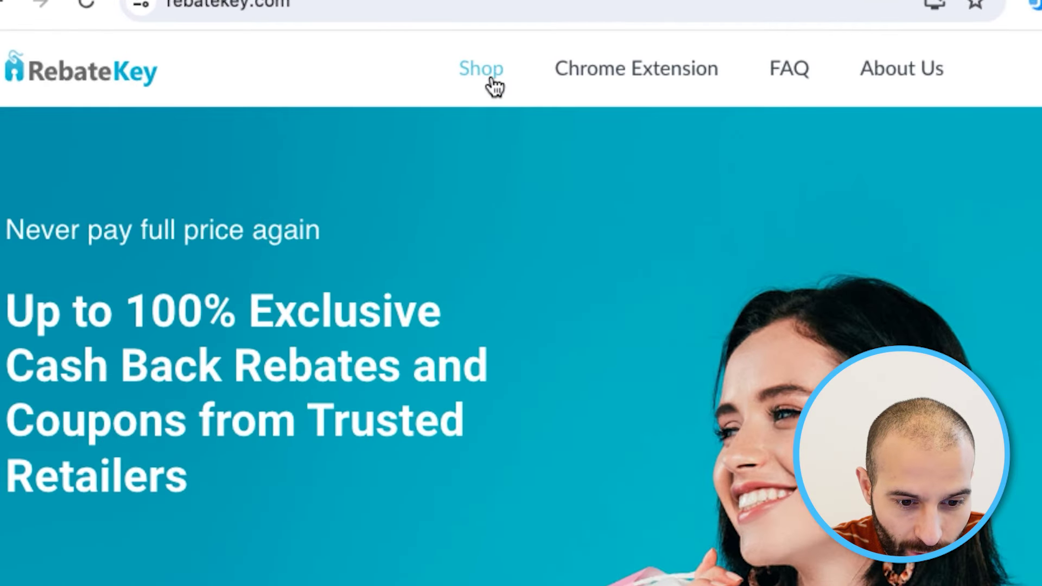
{"action": "left_click", "coordinate": [490, 81]}
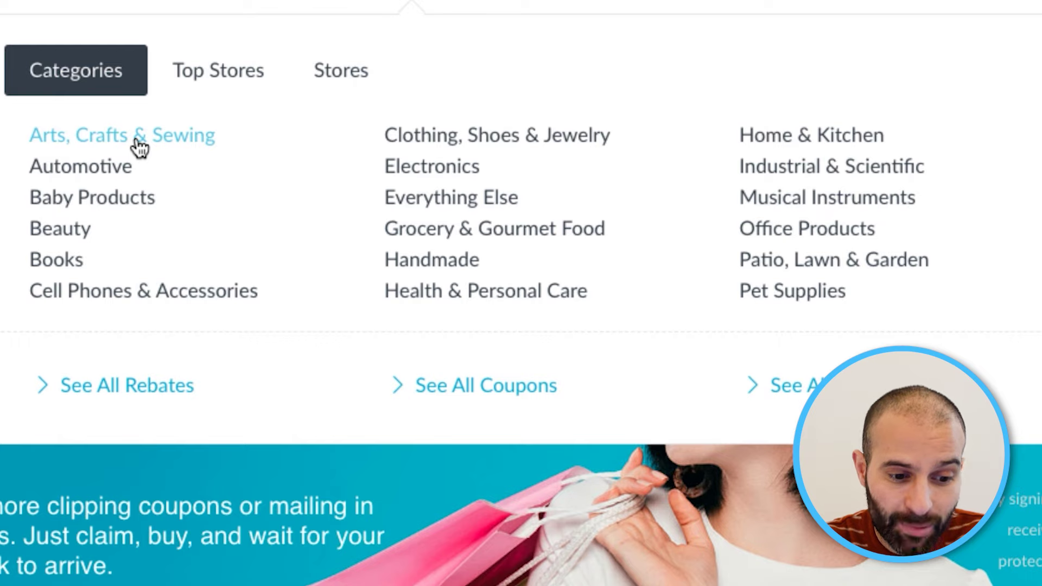
{"action": "left_click", "coordinate": [109, 206]}
- Look through the Baby Products rebates, checking the discounted prices and percentages off
{"action": "scroll", "coordinate": [336, 212], "scroll_direction": "down", "scroll_amount": 2}
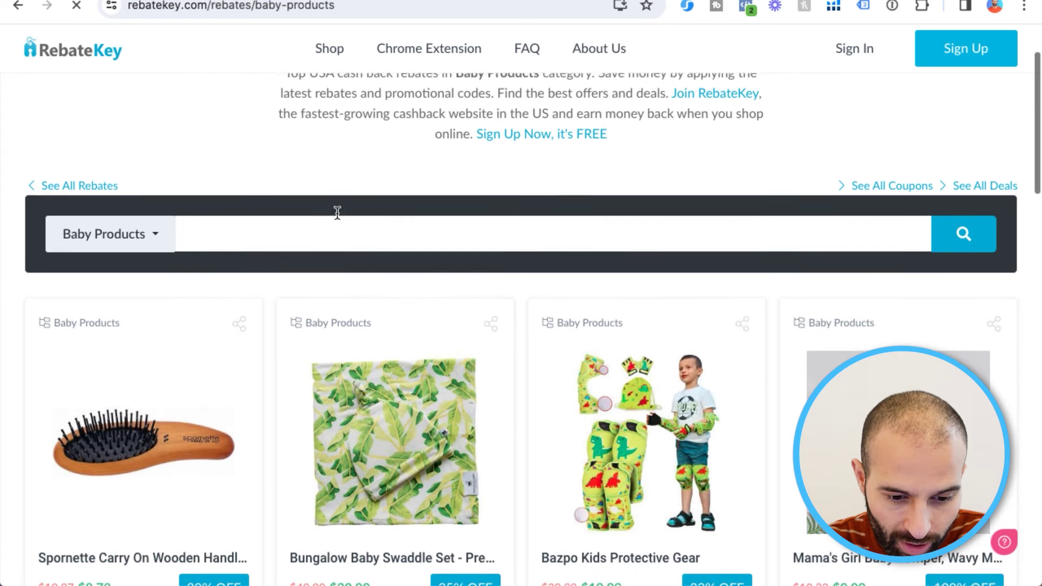
{"action": "scroll", "coordinate": [337, 211], "scroll_direction": "down", "scroll_amount": 4}
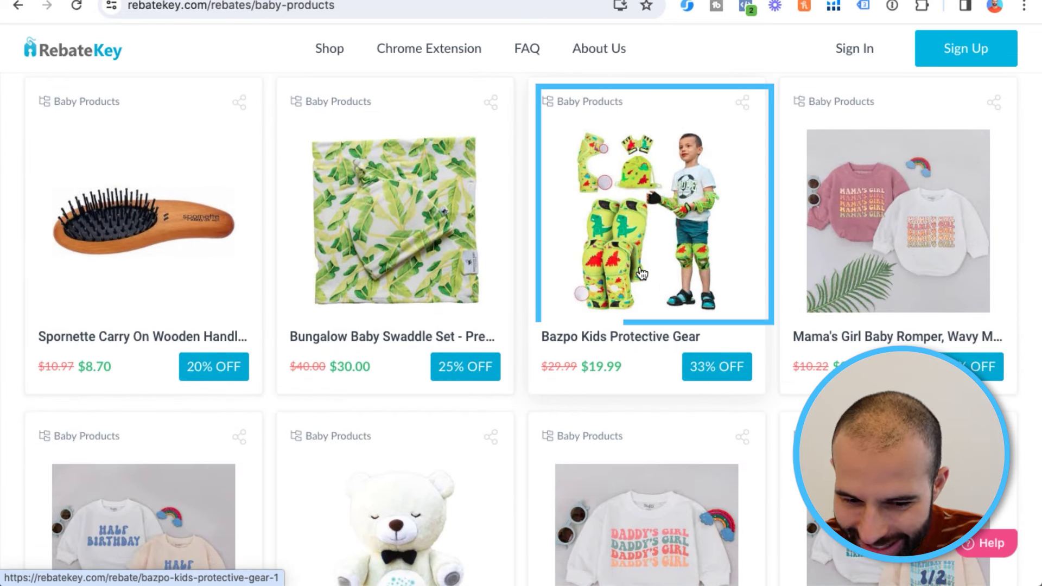
{"action": "scroll", "coordinate": [640, 274], "scroll_direction": "down", "scroll_amount": 1}
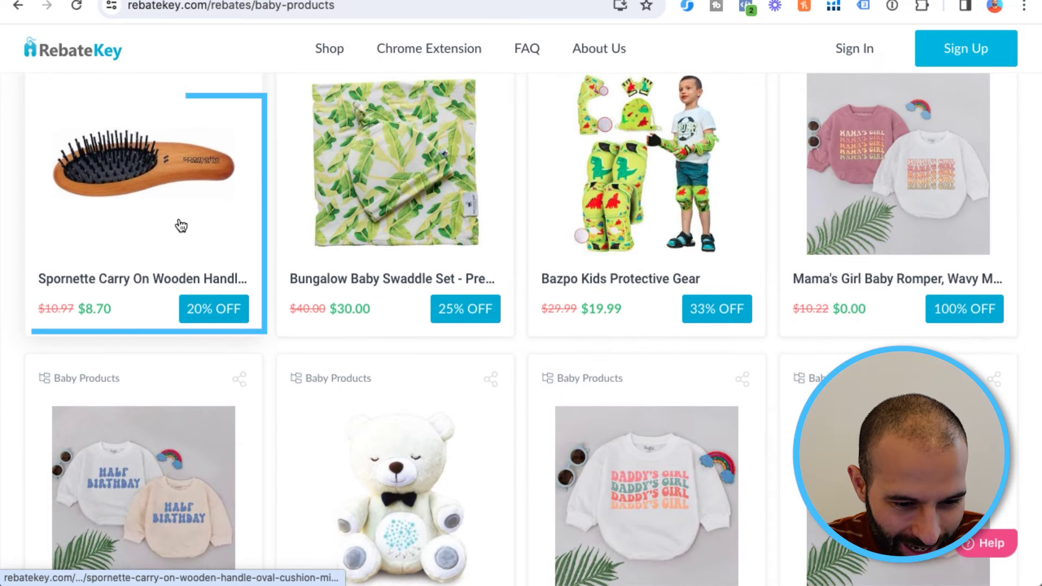
{"action": "scroll", "coordinate": [133, 170], "scroll_direction": "down", "scroll_amount": 3}
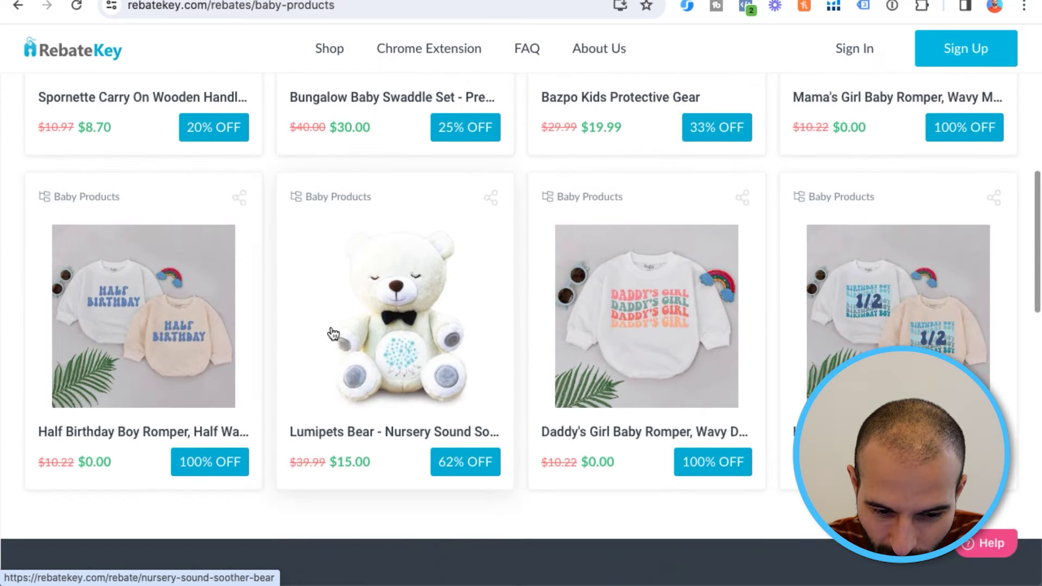
{"action": "scroll", "coordinate": [386, 345], "scroll_direction": "up", "scroll_amount": 8}
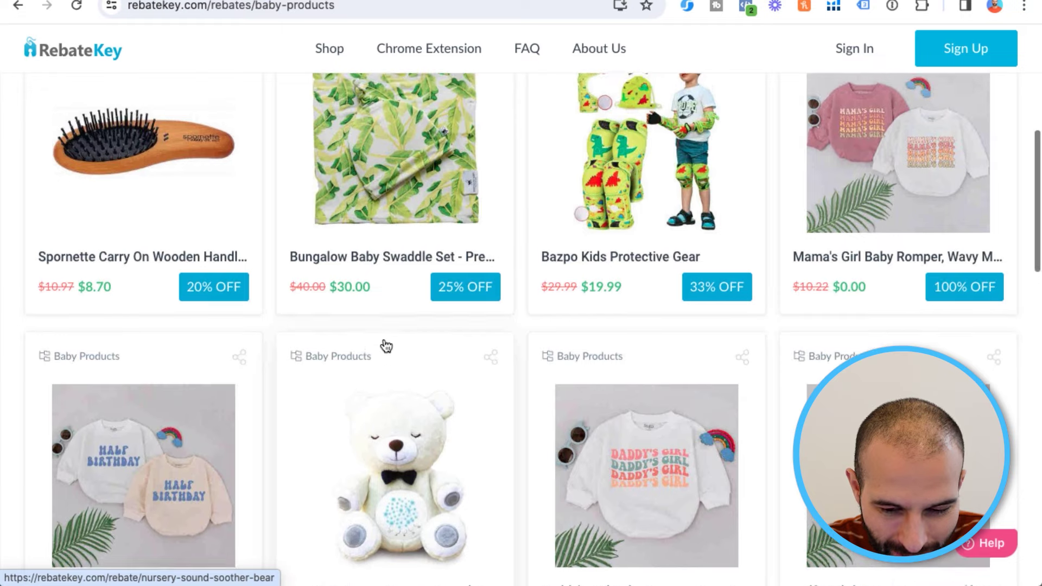
{"action": "scroll", "coordinate": [387, 345], "scroll_direction": "up", "scroll_amount": 2}
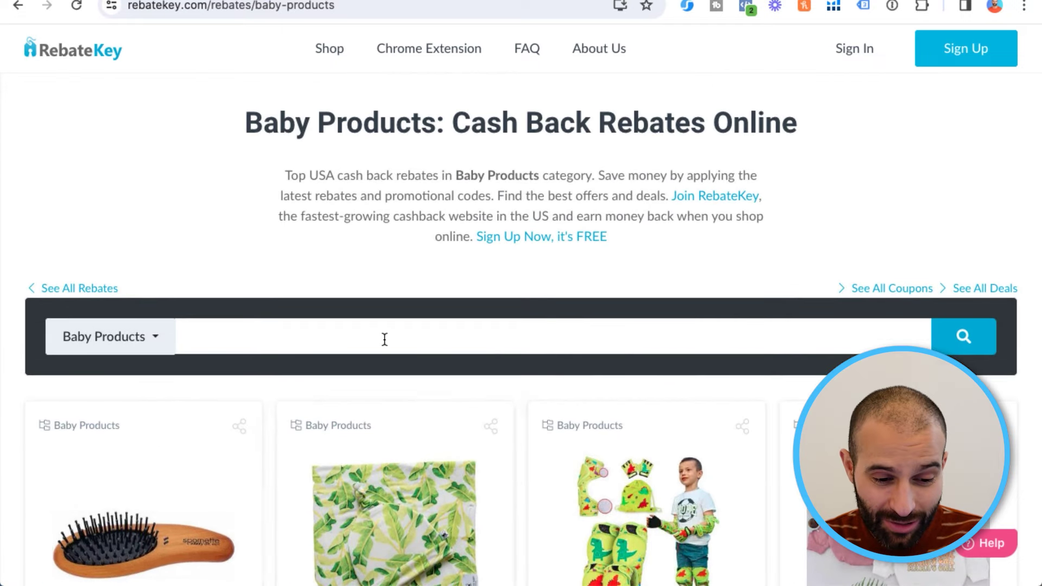
- Change the rebate category filter from Baby Products to Home & Kitchen
{"action": "left_click", "coordinate": [148, 340]}
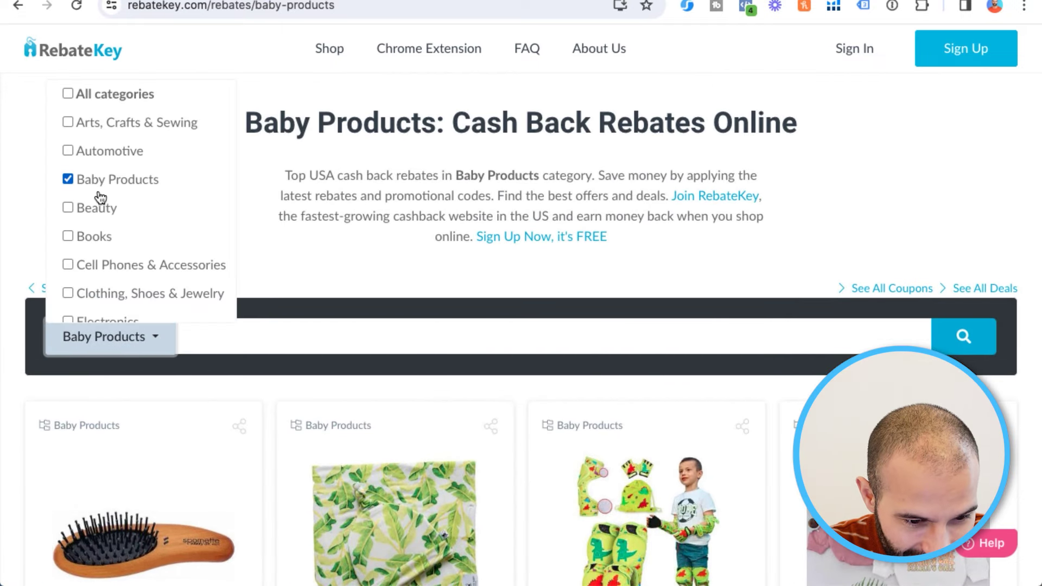
{"action": "left_click", "coordinate": [68, 180]}
{"action": "scroll", "coordinate": [108, 235], "scroll_direction": "down", "scroll_amount": 2}
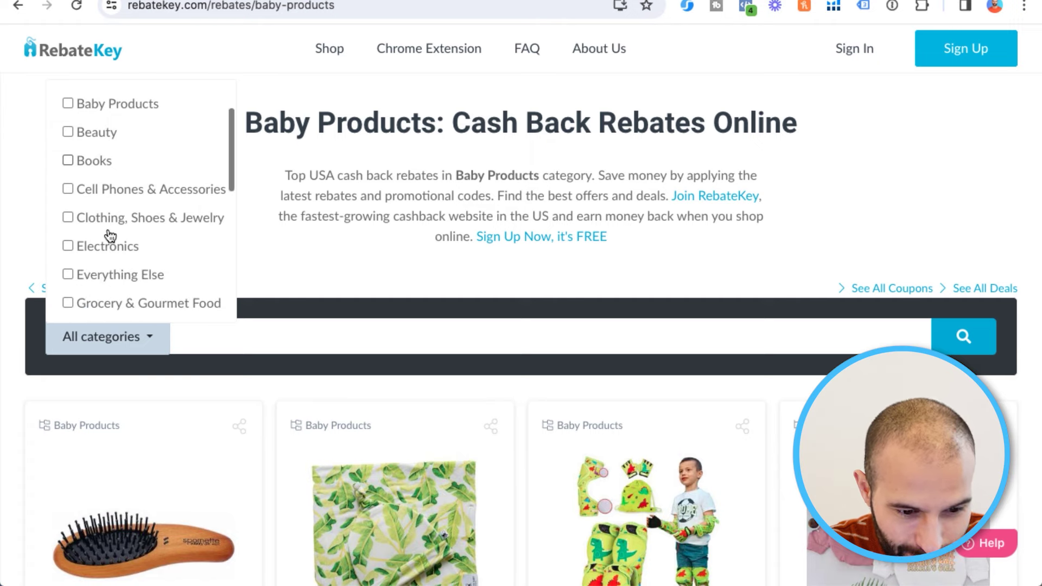
{"action": "scroll", "coordinate": [109, 235], "scroll_direction": "down", "scroll_amount": 5}
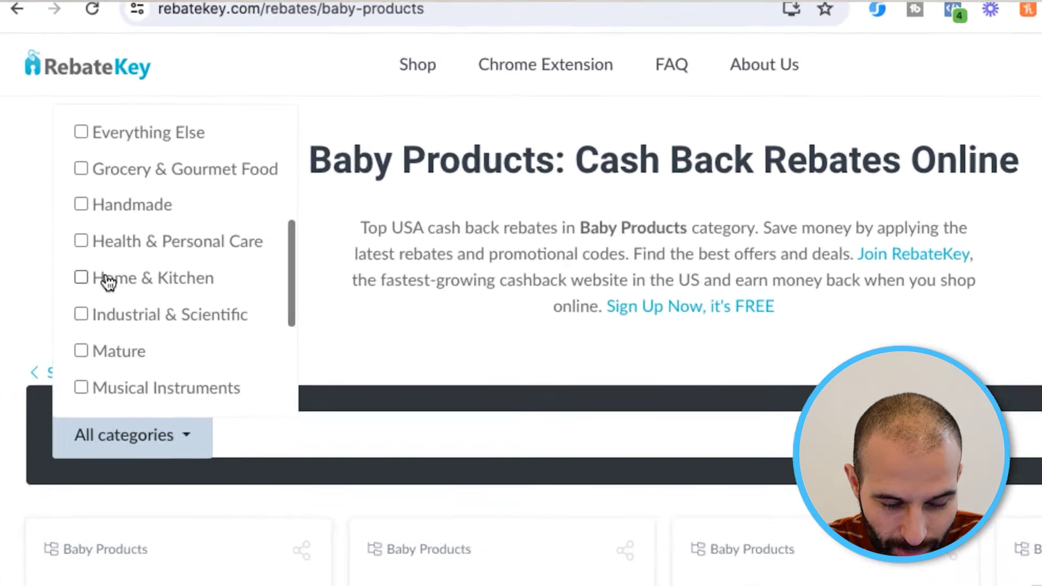
{"action": "left_click", "coordinate": [107, 215]}
- Look through the Home & Kitchen rebate listings for product ideas and their discounts
{"action": "scroll", "coordinate": [353, 375], "scroll_direction": "down", "scroll_amount": 3}
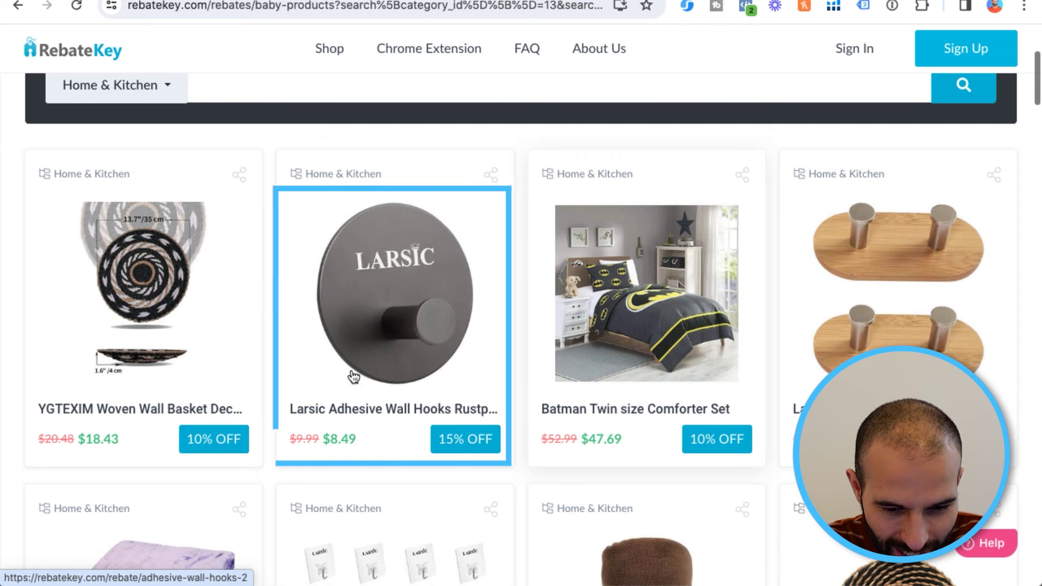
{"action": "scroll", "coordinate": [437, 344], "scroll_direction": "down", "scroll_amount": 4}
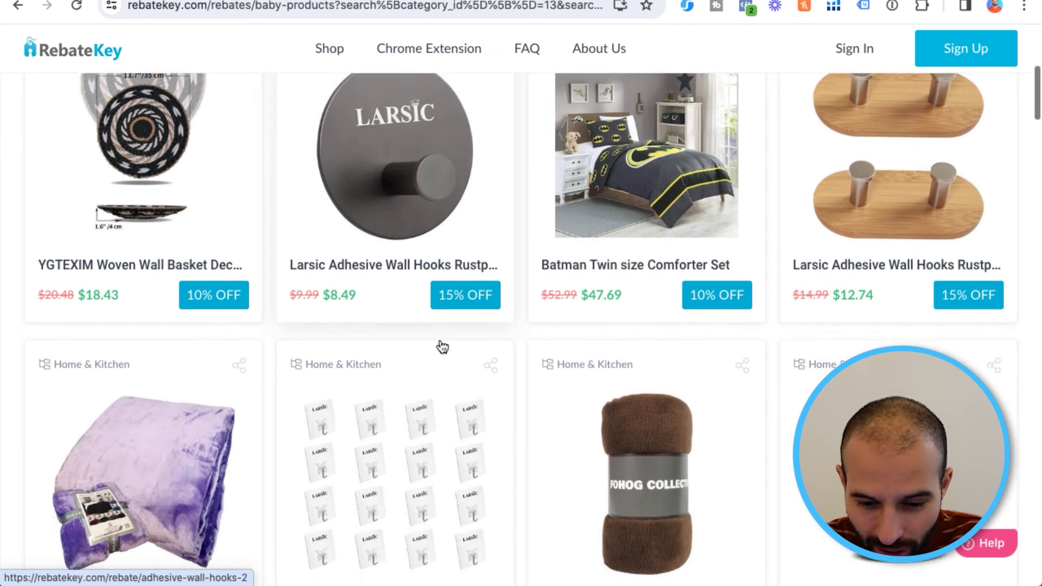
{"action": "scroll", "coordinate": [441, 345], "scroll_direction": "down", "scroll_amount": 3}
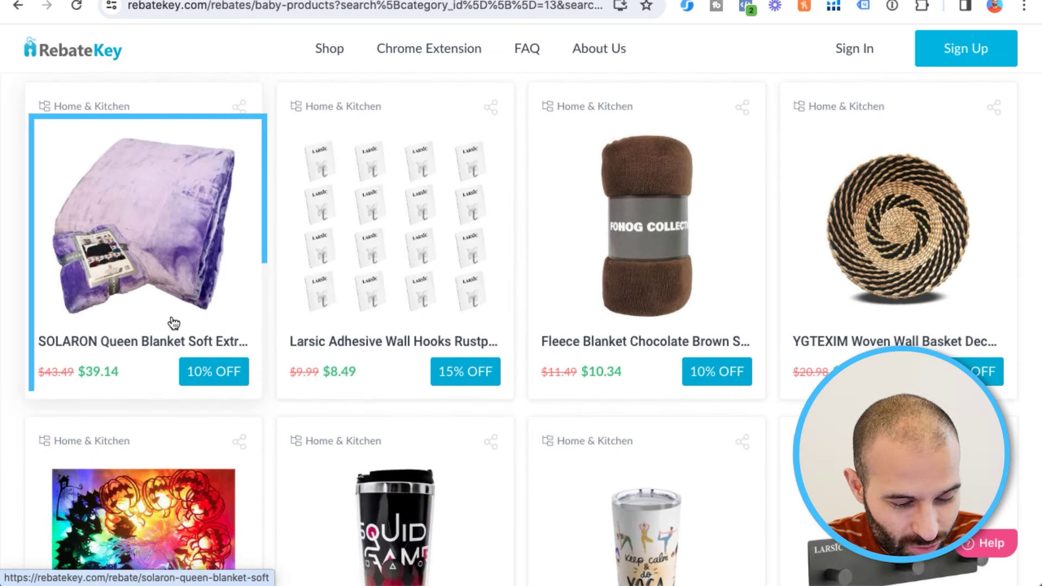
{"action": "scroll", "coordinate": [156, 220], "scroll_direction": "down", "scroll_amount": 4}
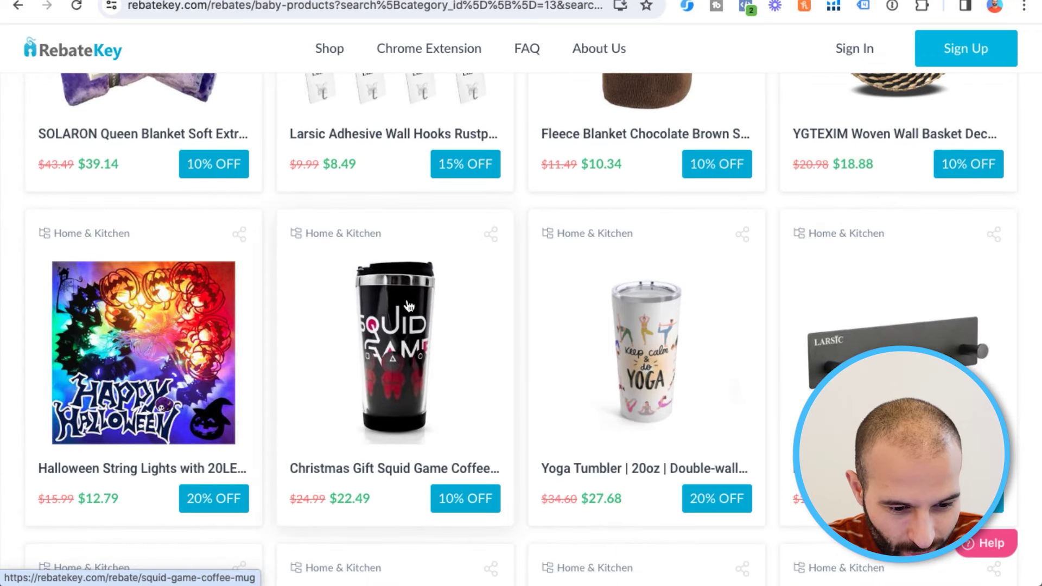
{"action": "scroll", "coordinate": [412, 309], "scroll_direction": "down", "scroll_amount": 7}
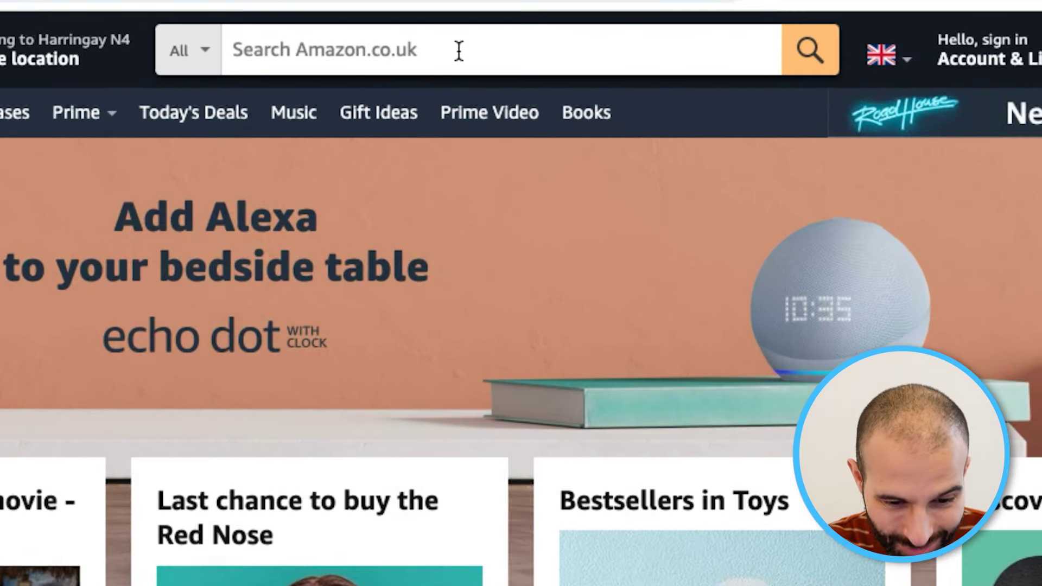
- Switch to Amazon.co.uk, search for "salad spinners" and run Helium 10's Xray product research on the results
{"action": "left_click", "coordinate": [483, 45]}
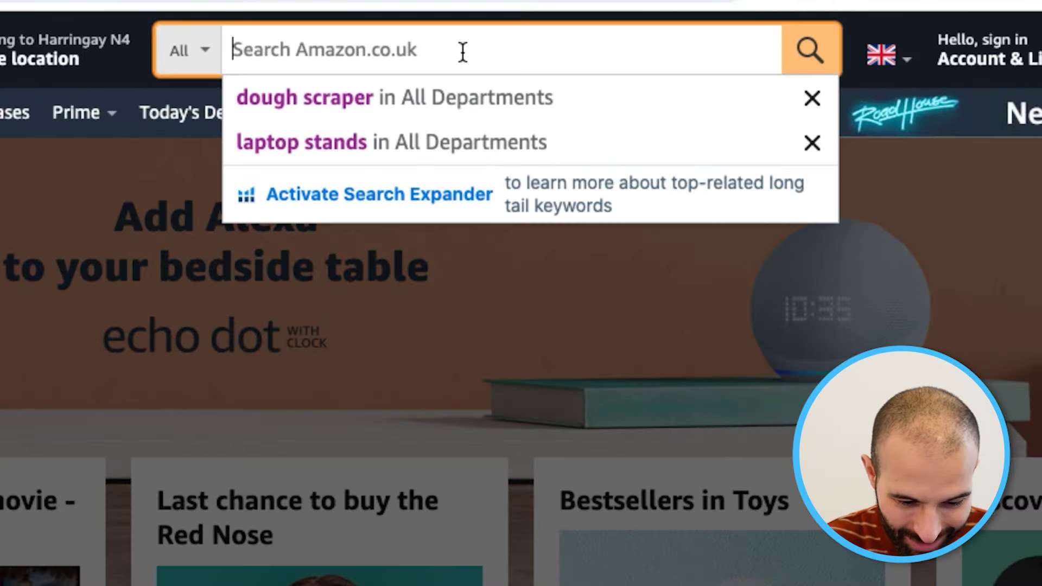
{"action": "type", "text": "salad sp"}
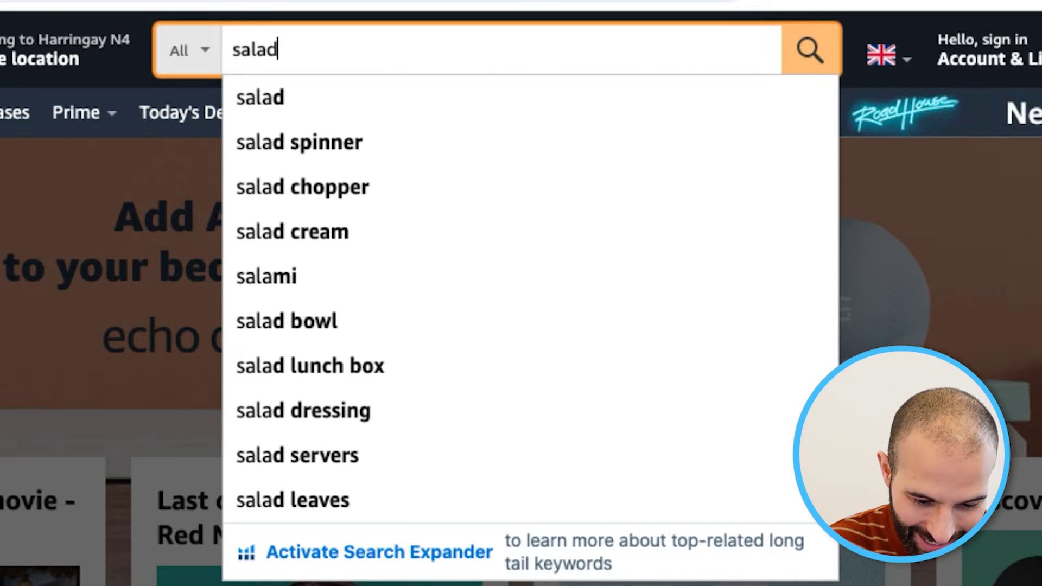
{"action": "type", "text": "inners"}
{"action": "key", "text": "Return"}
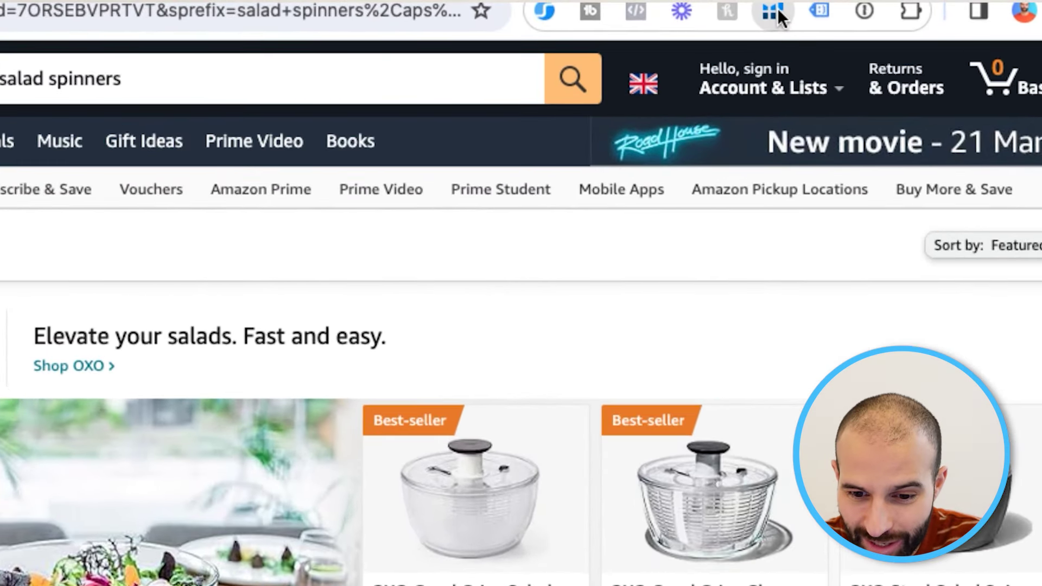
{"action": "left_click", "coordinate": [772, 12]}
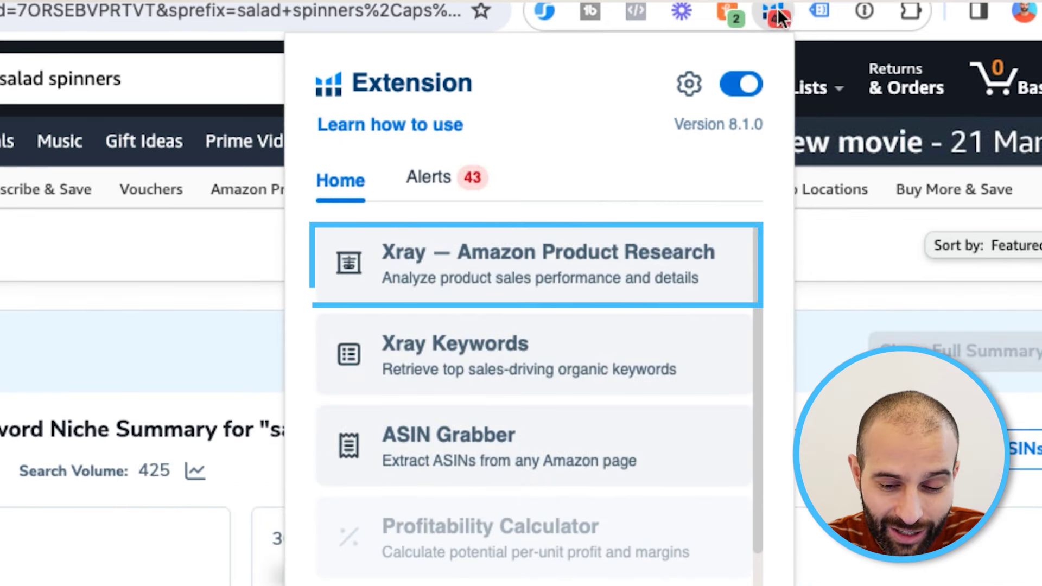
{"action": "left_click", "coordinate": [573, 259]}
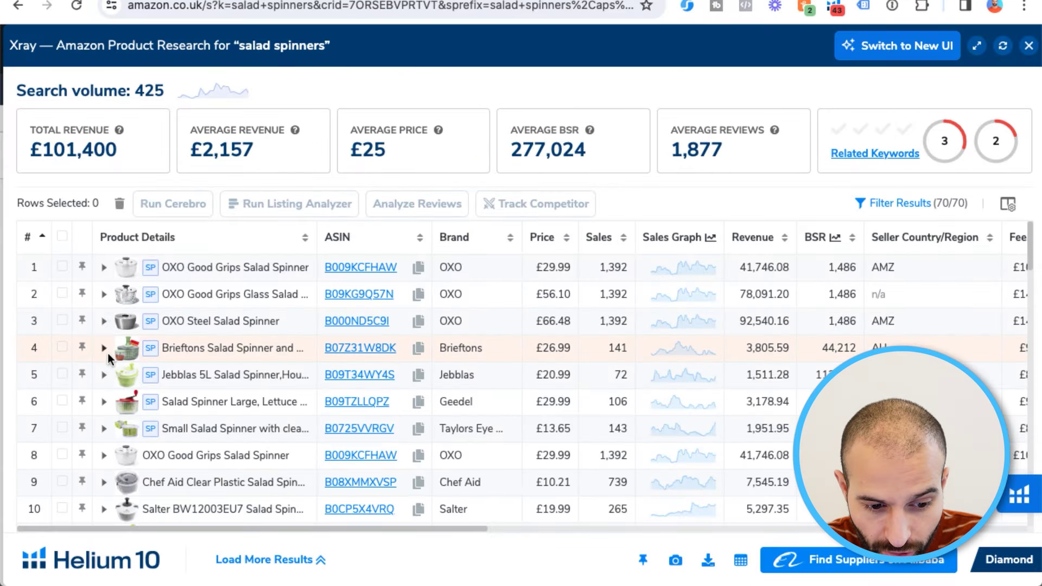
- Remove the first seven sponsored salad spinner listings, from OXO Good Grips through Small Salad Spinner, from the Xray results
{"action": "left_click", "coordinate": [63, 427]}
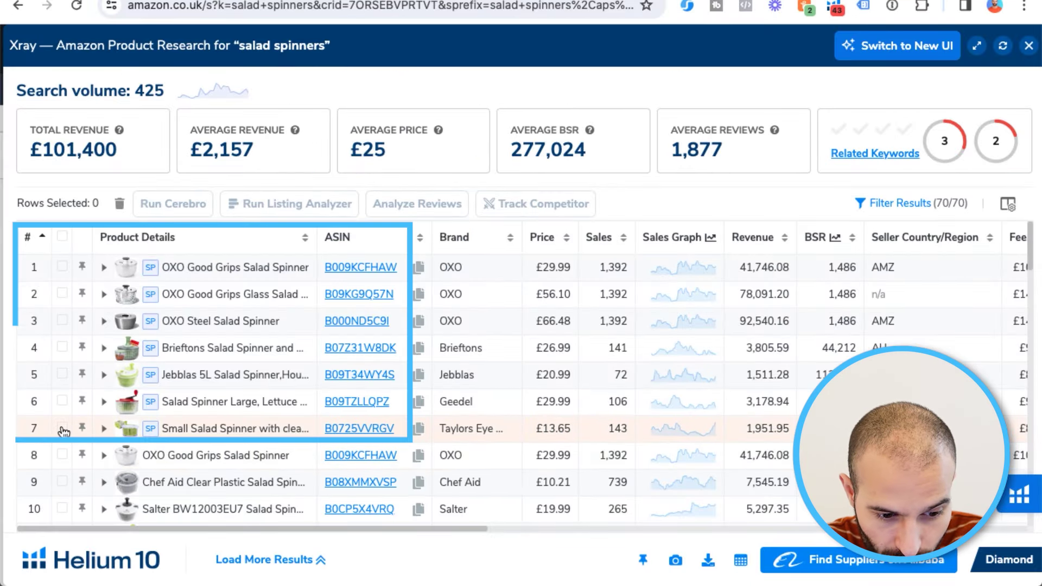
{"action": "left_click", "coordinate": [62, 374]}
{"action": "left_click", "coordinate": [63, 320]}
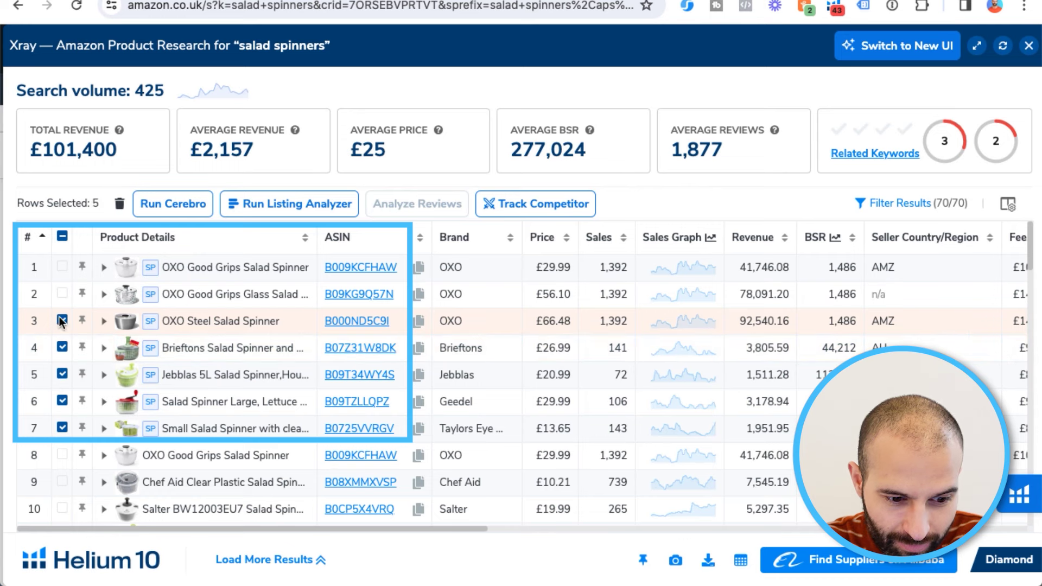
{"action": "left_click", "coordinate": [62, 267]}
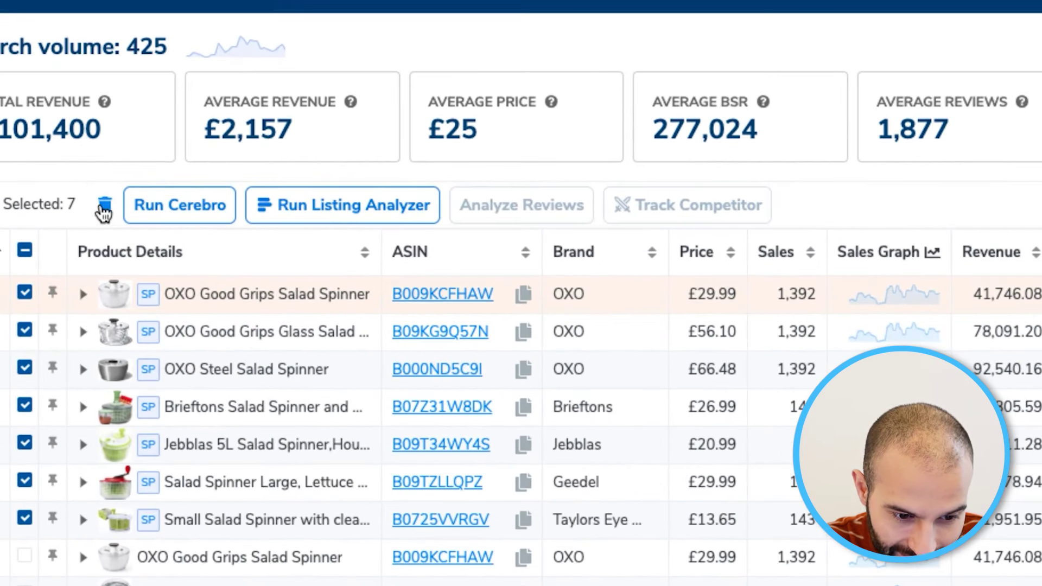
{"action": "left_click", "coordinate": [119, 204]}
{"action": "left_click", "coordinate": [727, 417]}
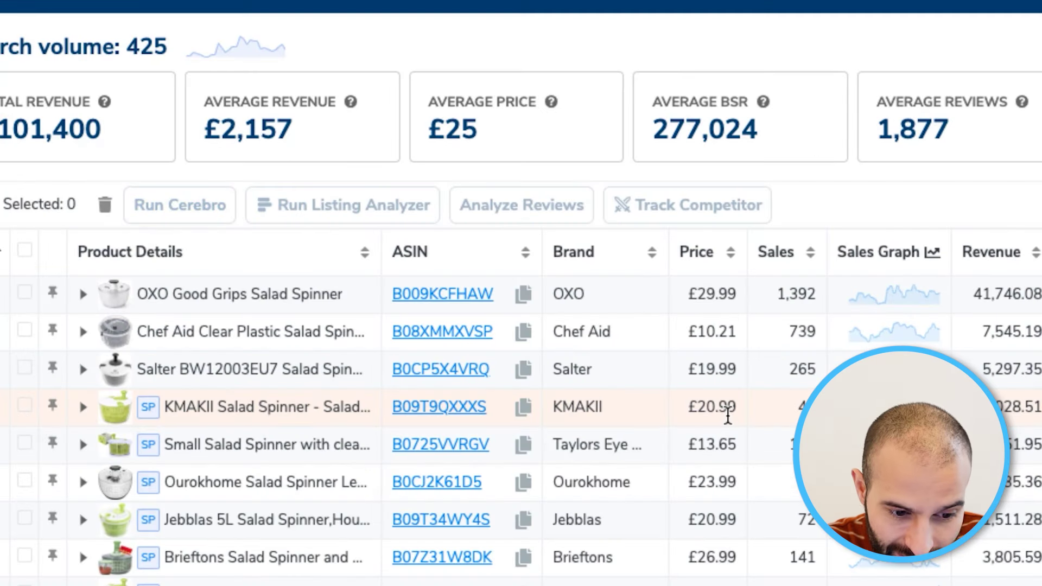
- Remove the next block of six sponsored listings, starting with the KMAKII Salad Spinner, from the Xray results
{"action": "left_click", "coordinate": [24, 408]}
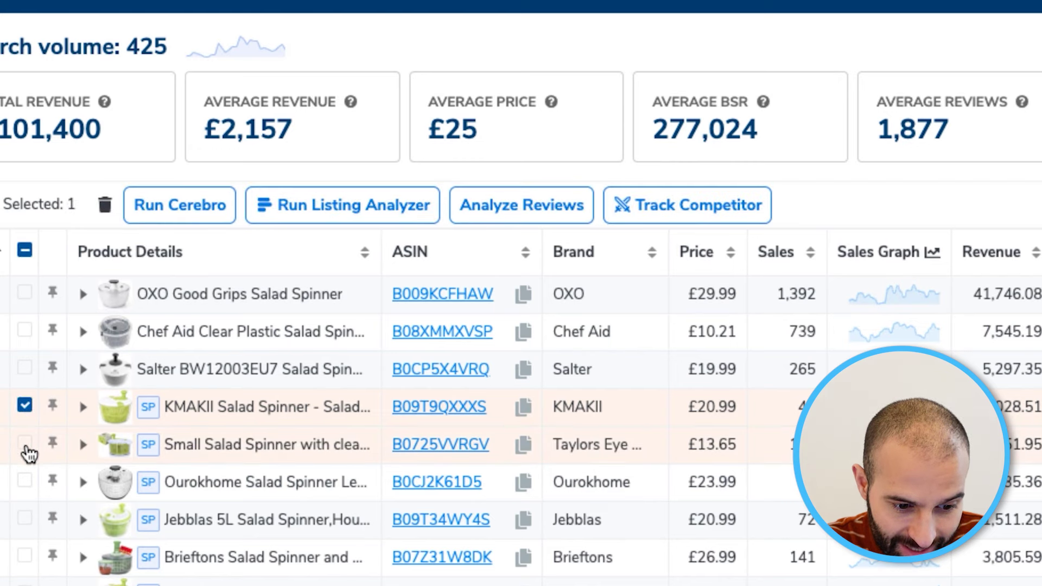
{"action": "left_click", "coordinate": [25, 444]}
{"action": "left_click", "coordinate": [24, 521]}
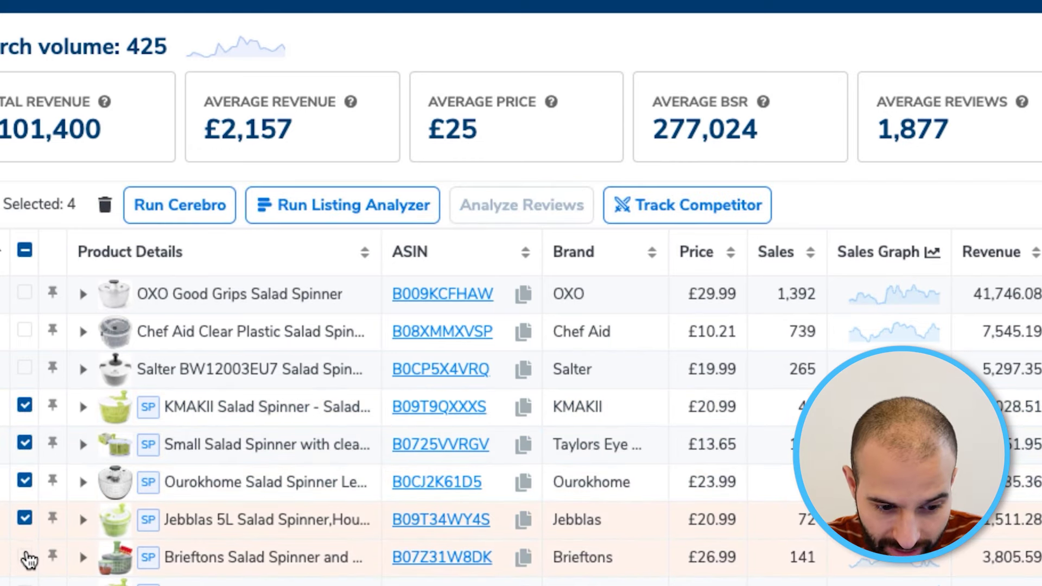
{"action": "left_click", "coordinate": [24, 584]}
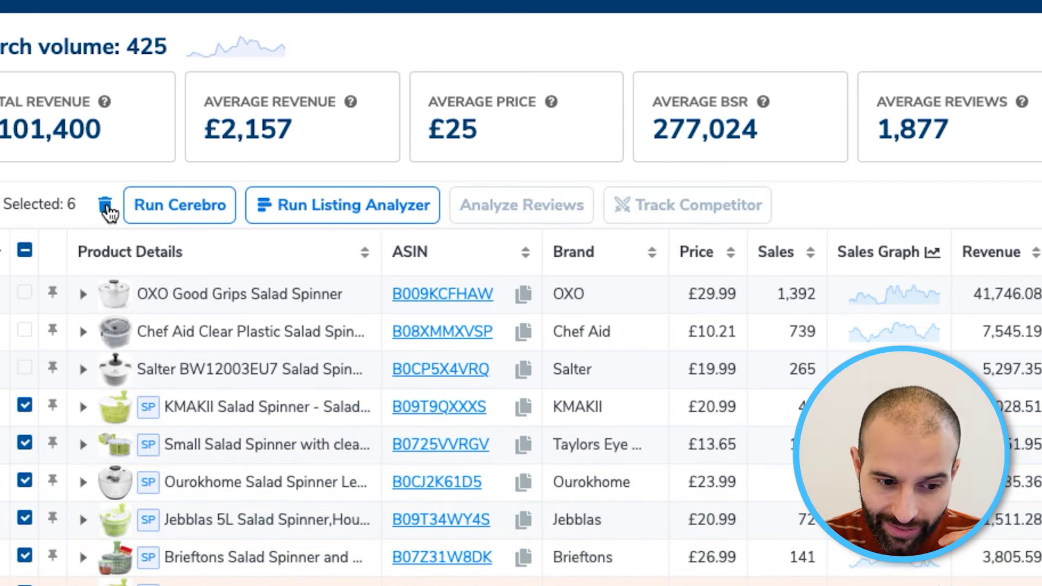
{"action": "left_click", "coordinate": [105, 205]}
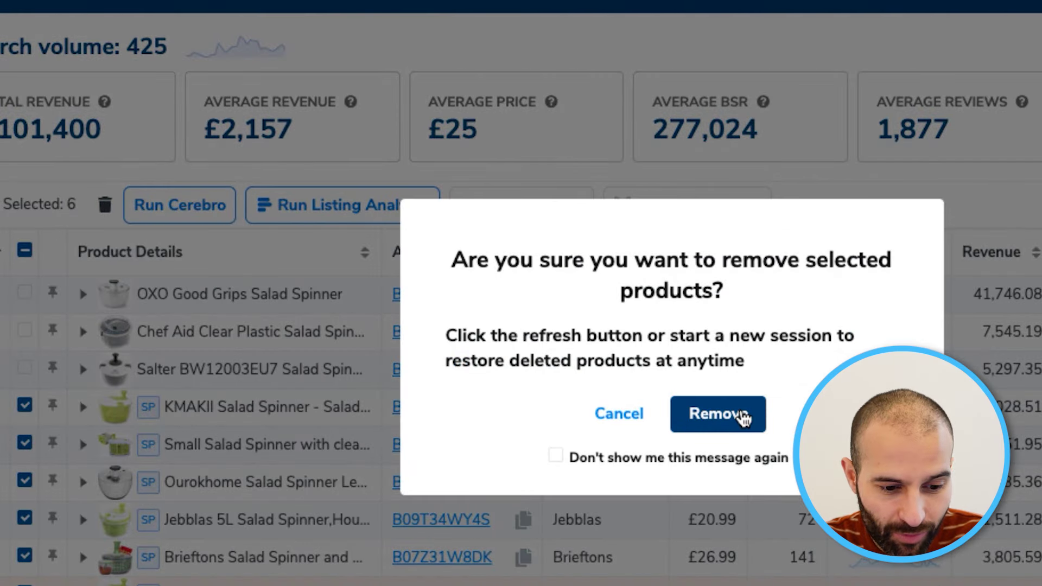
{"action": "left_click", "coordinate": [741, 417]}
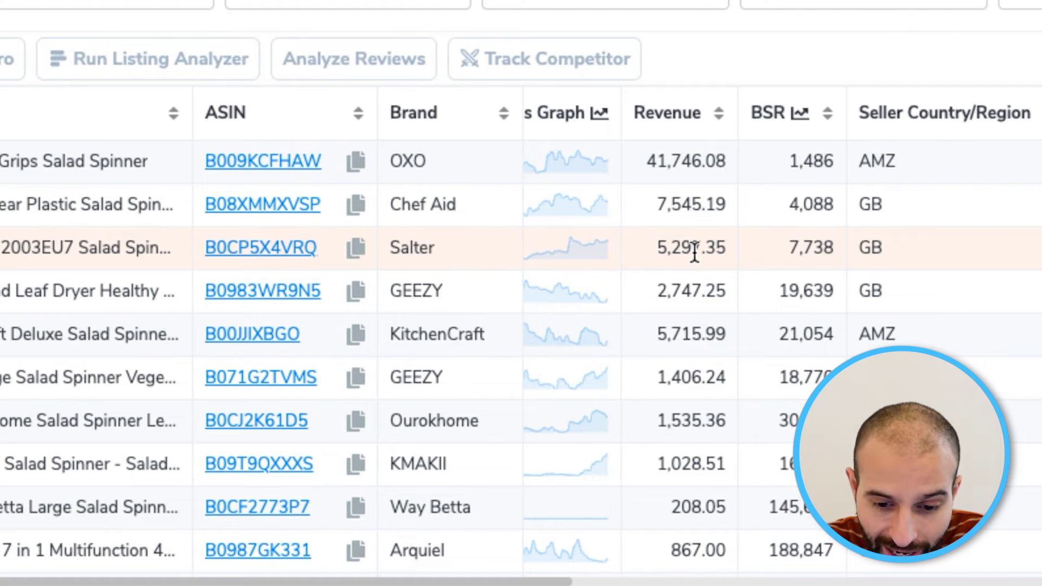
- Examine the remaining salad spinner products' fees, active sellers, ratings, review counts and review velocity
{"action": "scroll", "coordinate": [694, 253], "scroll_direction": "right", "scroll_amount": 10}
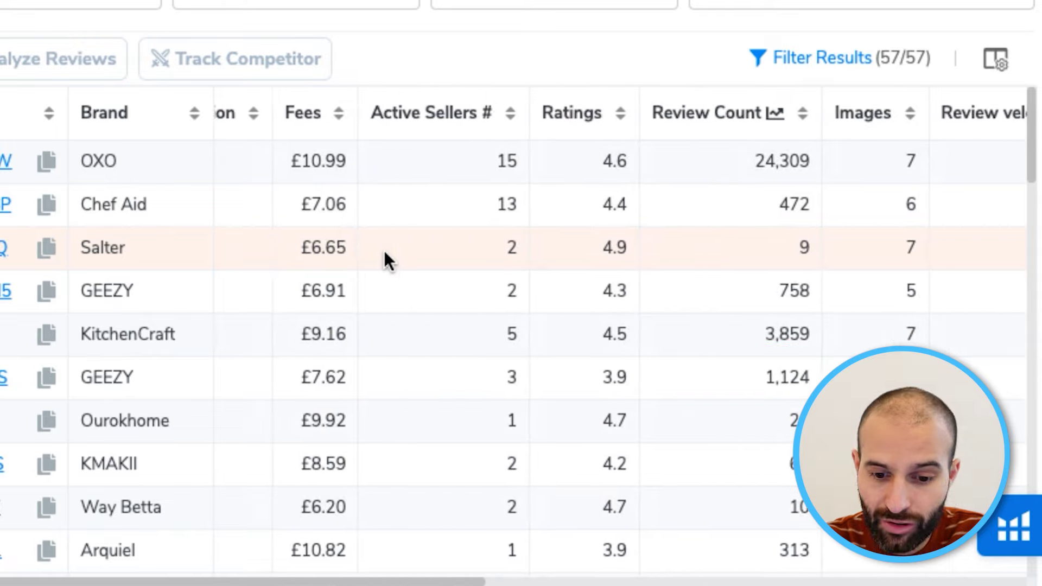
{"action": "scroll", "coordinate": [383, 249], "scroll_direction": "right", "scroll_amount": 4}
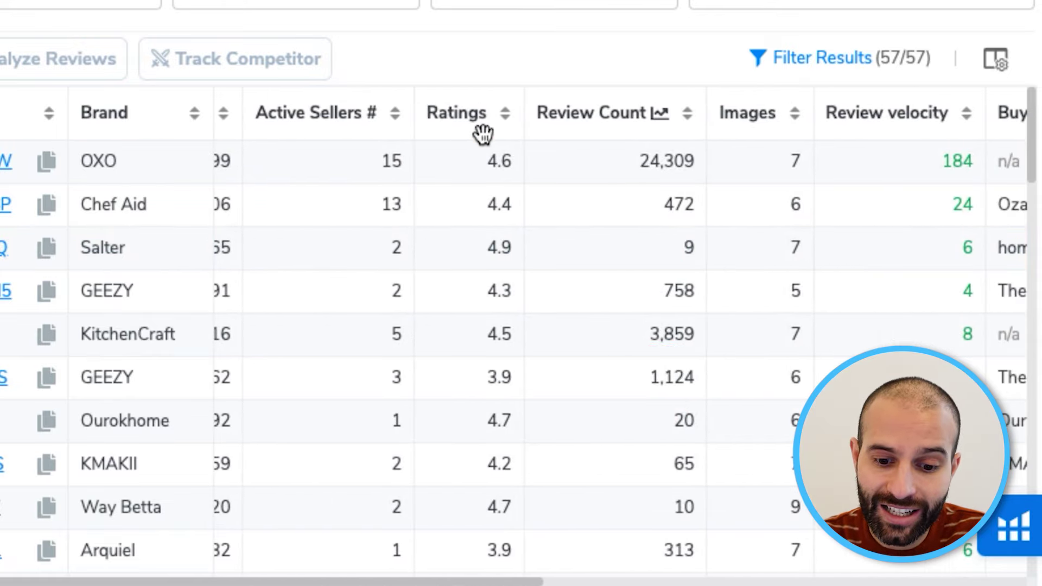